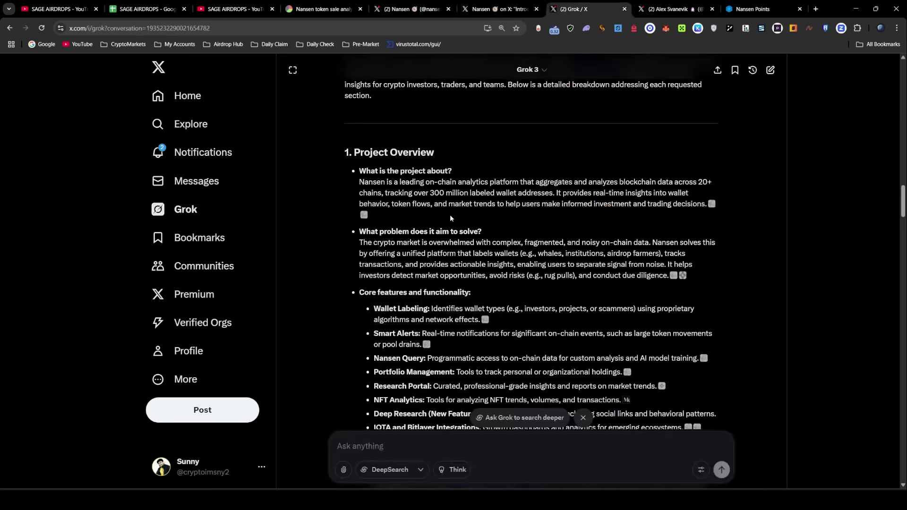
# Step: Read the start of the Project Overview in Grok's Nansen report, covering what the project is and the problem it solves
pyautogui.scroll(-3, 449, 215)
pyautogui.scroll(5, 451, 208)
pyautogui.scroll(-2, 505, 175)
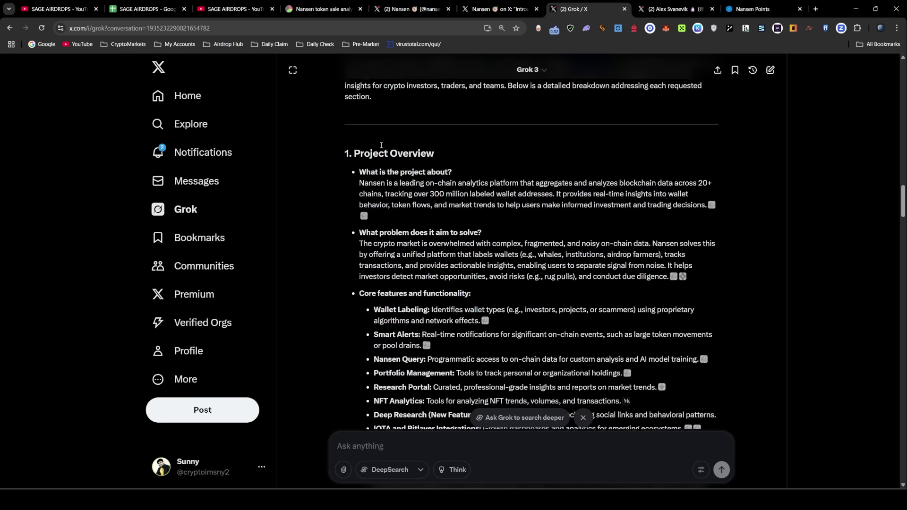
pyautogui.moveTo(345, 152); pyautogui.dragTo(554, 322)
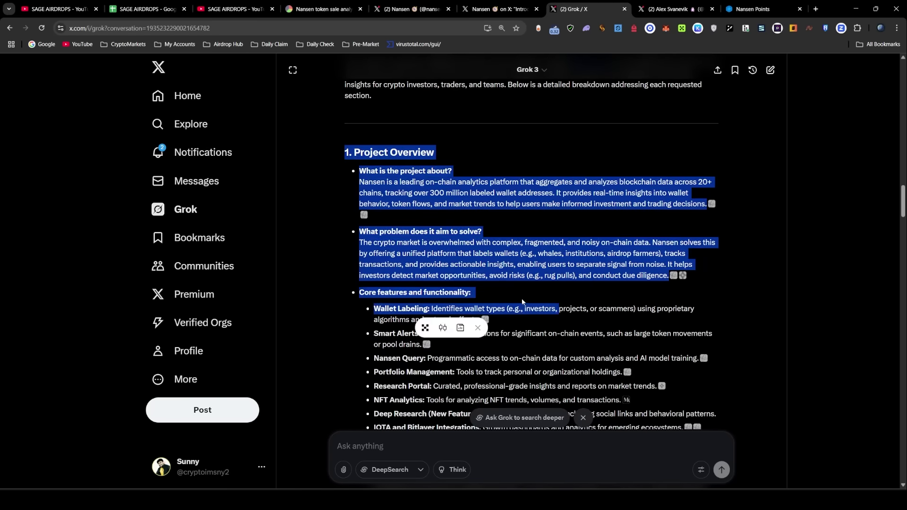
pyautogui.hotkey('ctrl', '1')
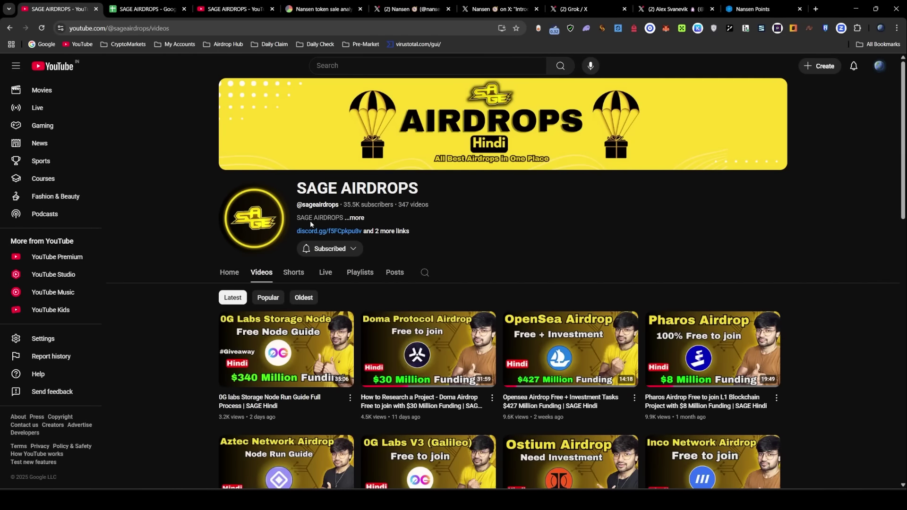
pyautogui.click(574, 8)
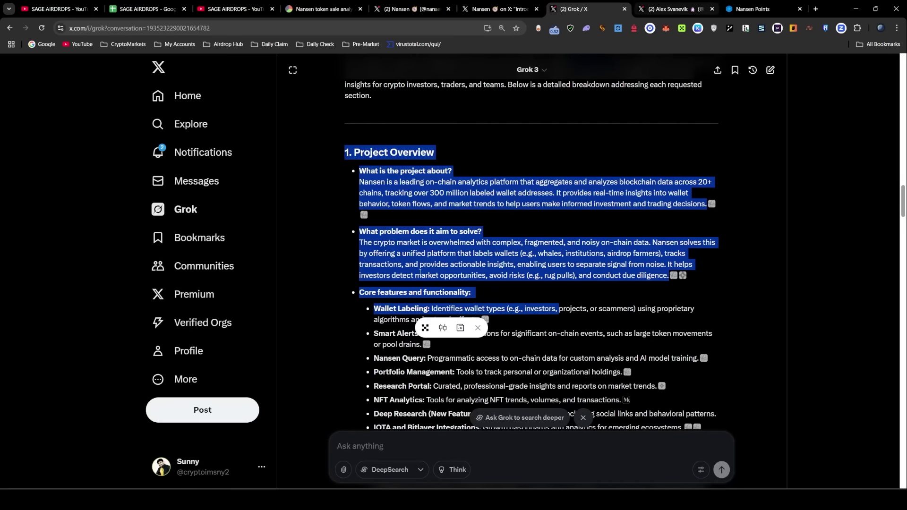
pyautogui.click(377, 189)
pyautogui.moveTo(358, 169); pyautogui.dragTo(543, 310)
pyautogui.click(462, 282)
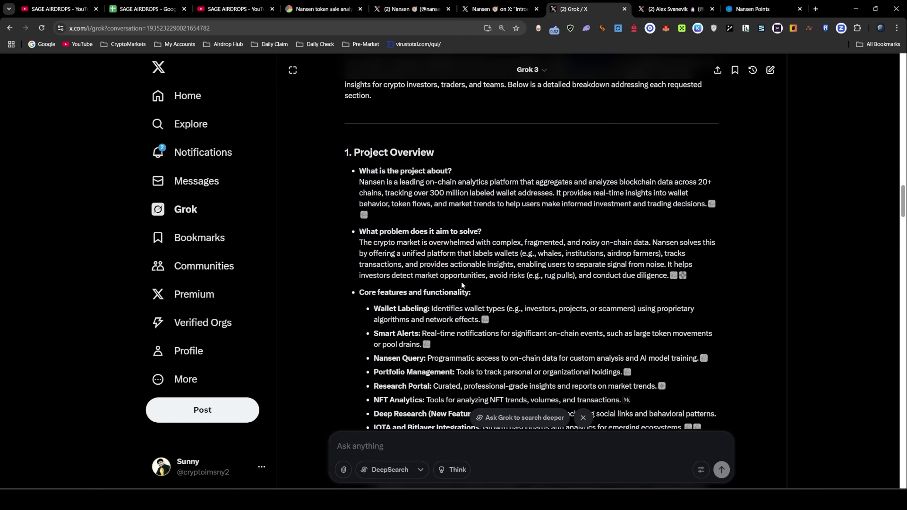
# Step: Highlight the Project Overview from its heading through the Wallet Labeling feature, then clear the selection
pyautogui.scroll(1, 392, 162)
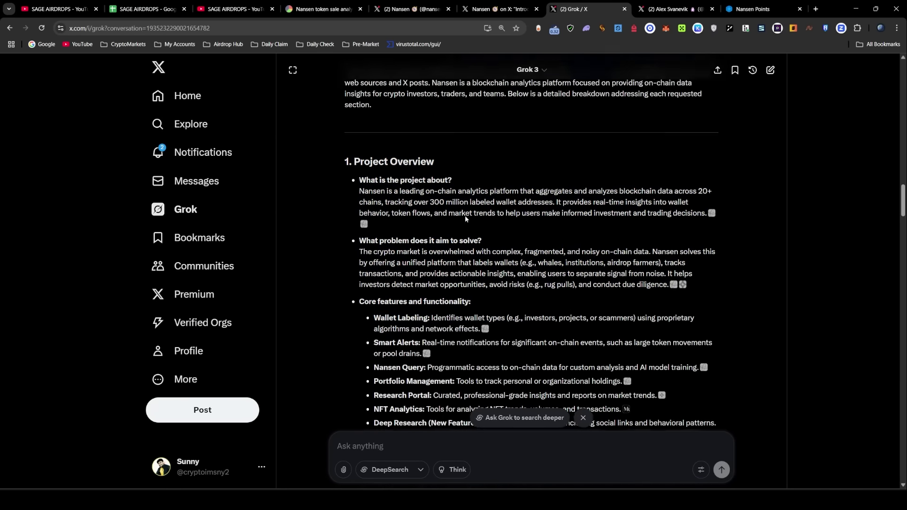
pyautogui.scroll(-2, 465, 216)
pyautogui.moveTo(350, 109); pyautogui.dragTo(516, 271)
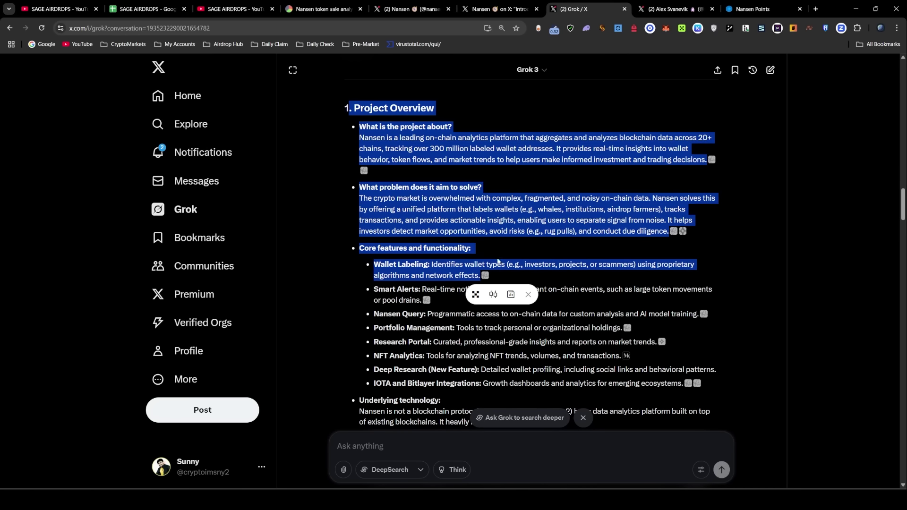
pyautogui.click(485, 249)
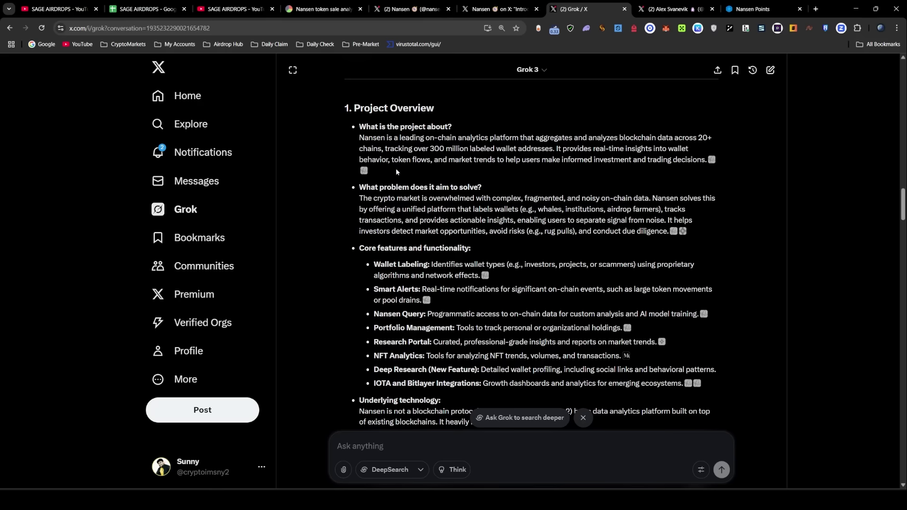
# Step: Highlight the report from Project Overview down to the CEO entry in Team & Founders, then clear the selection
pyautogui.moveTo(344, 108); pyautogui.dragTo(503, 361)
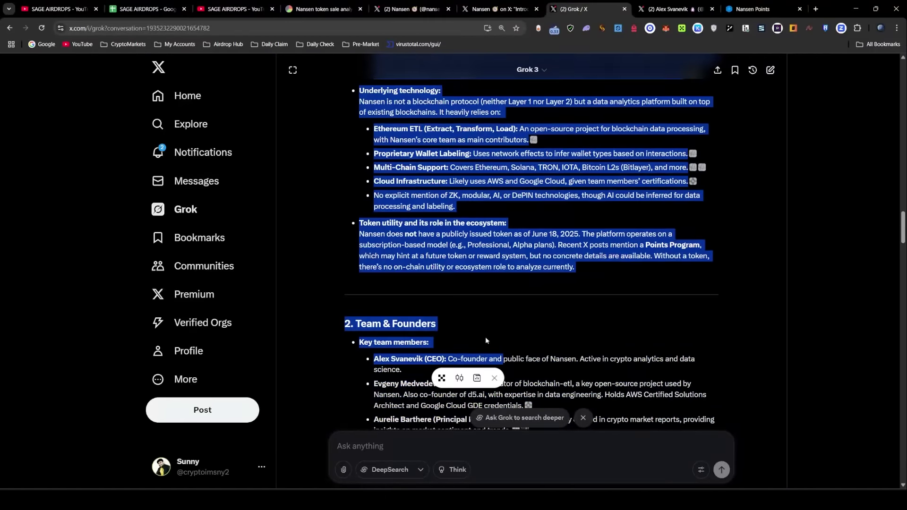
pyautogui.click(496, 9)
pyautogui.click(581, 9)
pyautogui.click(473, 233)
pyautogui.scroll(4, 474, 232)
pyautogui.scroll(2, 473, 232)
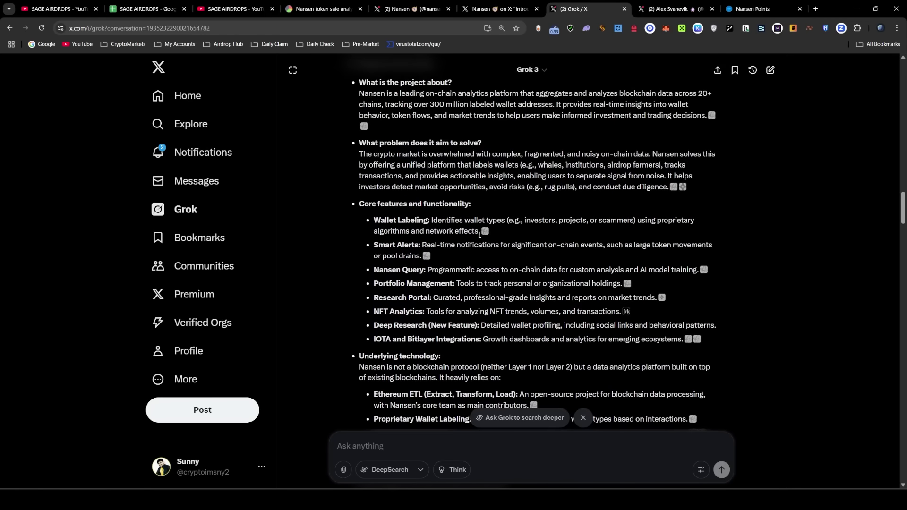
# Step: Review the Project Overview's core features and underlying technology by highlighting the text from the section heading downward
pyautogui.scroll(3, 484, 242)
pyautogui.moveTo(344, 196); pyautogui.dragTo(474, 330)
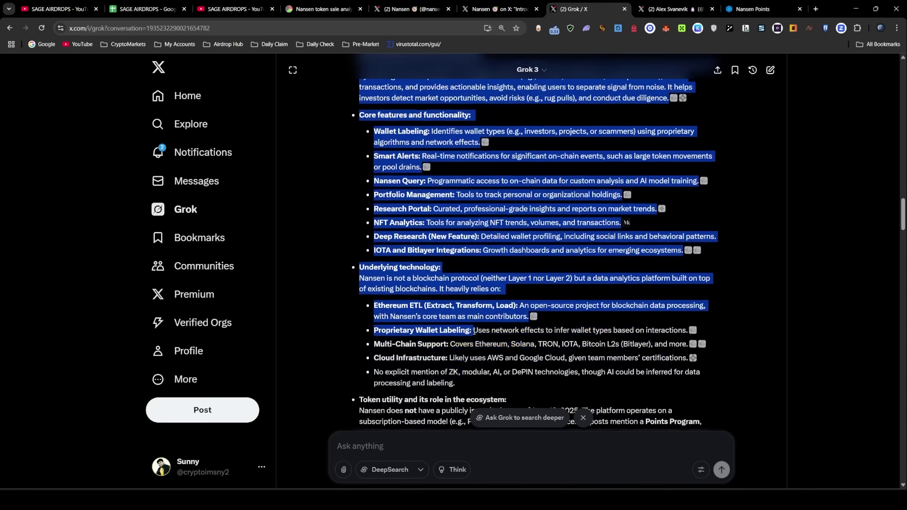
pyautogui.click(462, 268)
pyautogui.scroll(2, 464, 268)
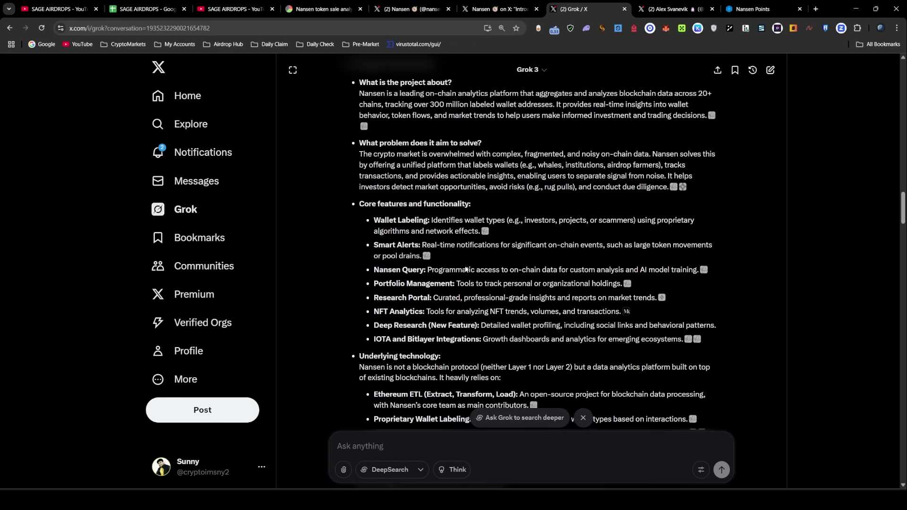
pyautogui.scroll(3, 364, 118)
pyautogui.moveTo(344, 197); pyautogui.dragTo(454, 350)
pyautogui.click(457, 266)
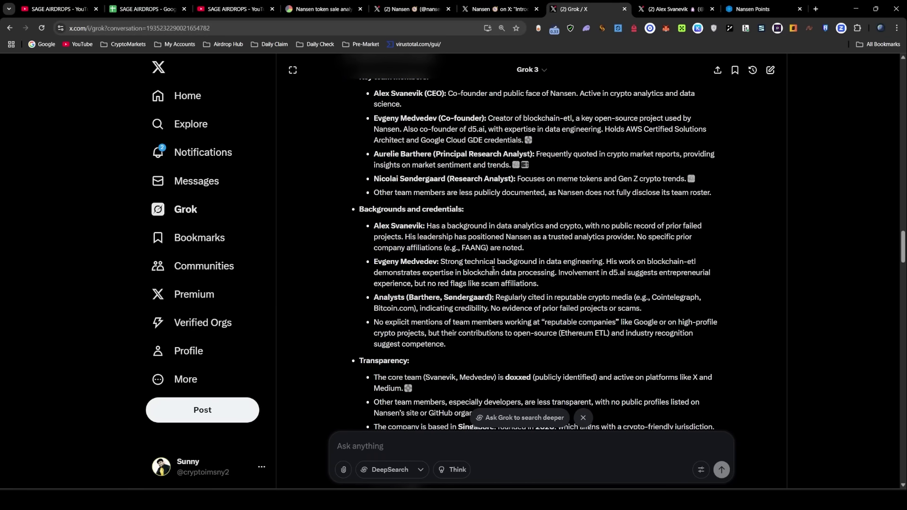
# Step: Return to the Project Overview and highlight its project description and problem statement
pyautogui.scroll(15, 412, 257)
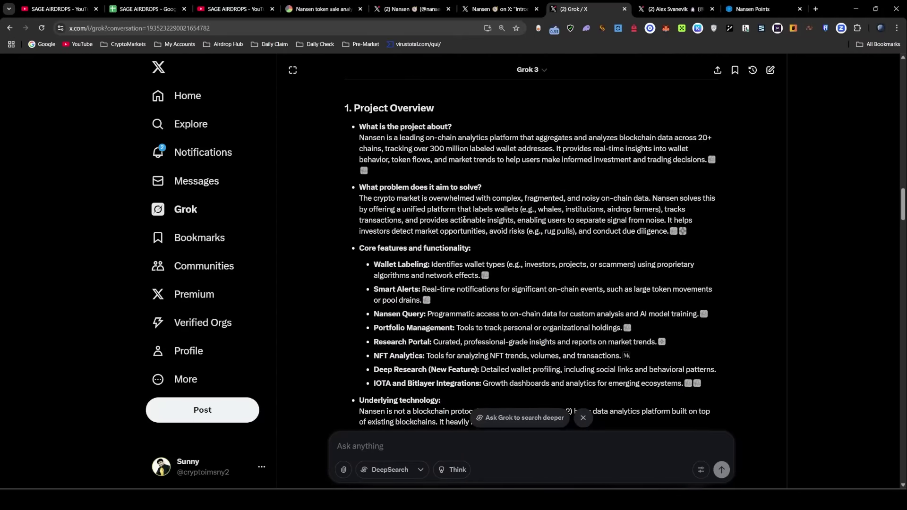
pyautogui.moveTo(360, 170); pyautogui.dragTo(535, 280)
pyautogui.scroll(-1, 534, 276)
pyautogui.click(441, 219)
# Step: Go to the report's Team & Founders section and highlight its heading
pyautogui.scroll(-10, 457, 229)
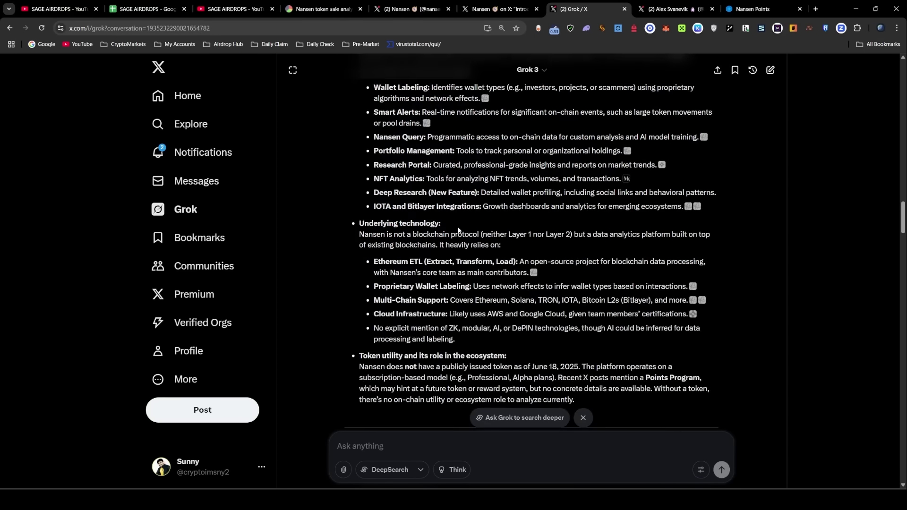
pyautogui.moveTo(343, 155); pyautogui.dragTo(436, 148)
pyautogui.click(358, 166)
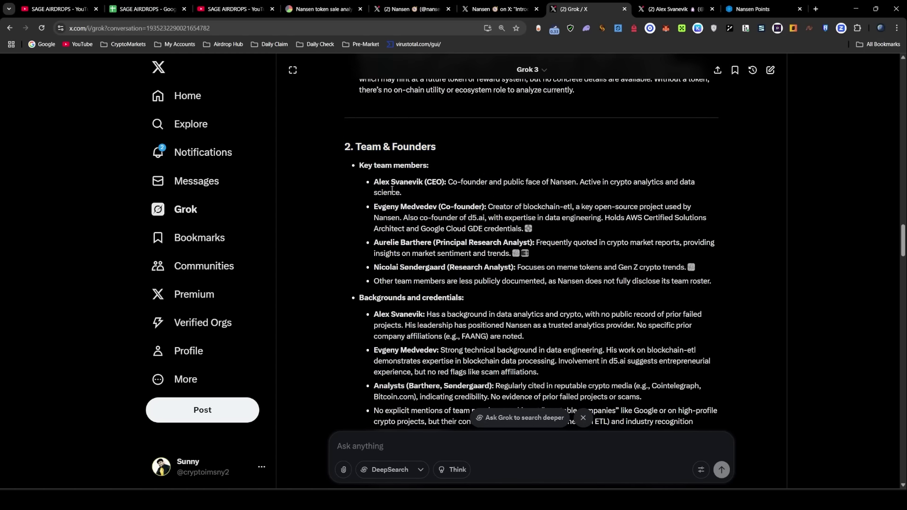
pyautogui.moveTo(357, 146); pyautogui.dragTo(437, 148)
pyautogui.click(386, 181)
# Step: View the Nansen CEO's X profile and highlight the display name
pyautogui.click(681, 8)
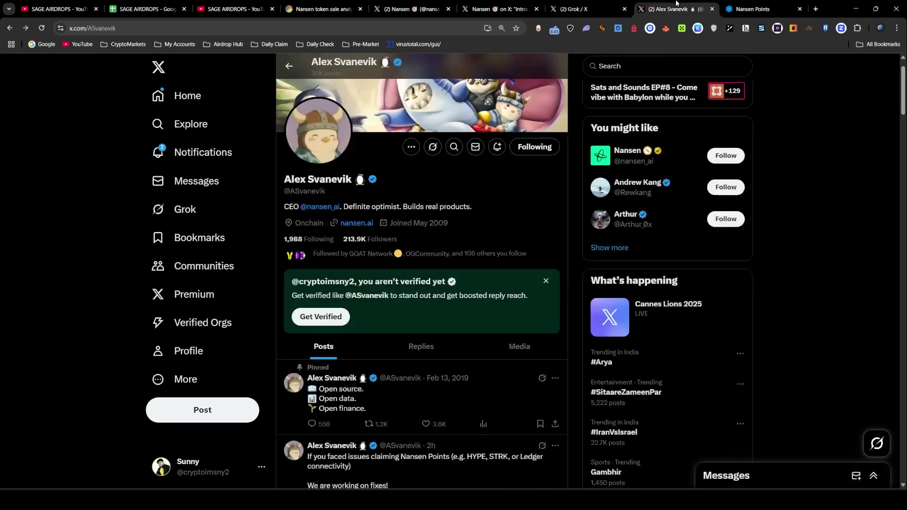
pyautogui.moveTo(284, 182); pyautogui.dragTo(410, 176)
pyautogui.click(415, 178)
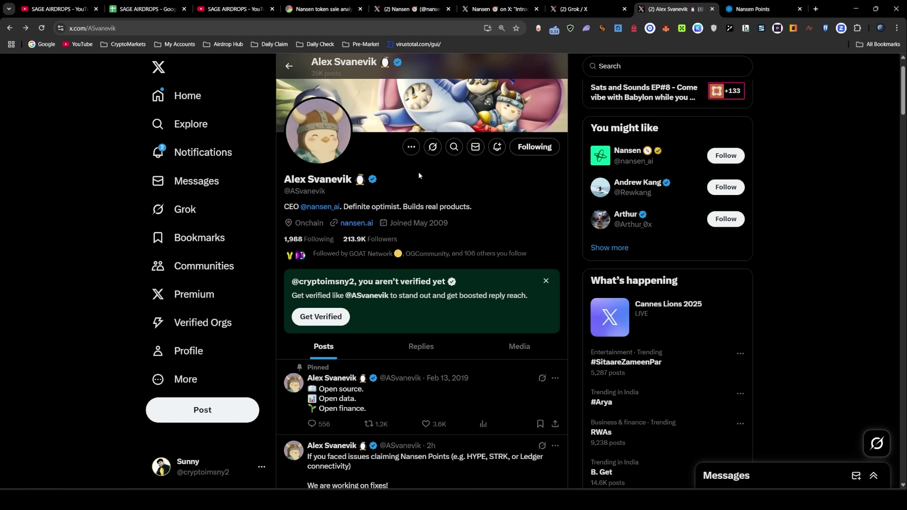
# Step: Browse the CEO's followers whom the account already knows, then return to the profile
pyautogui.click(425, 254)
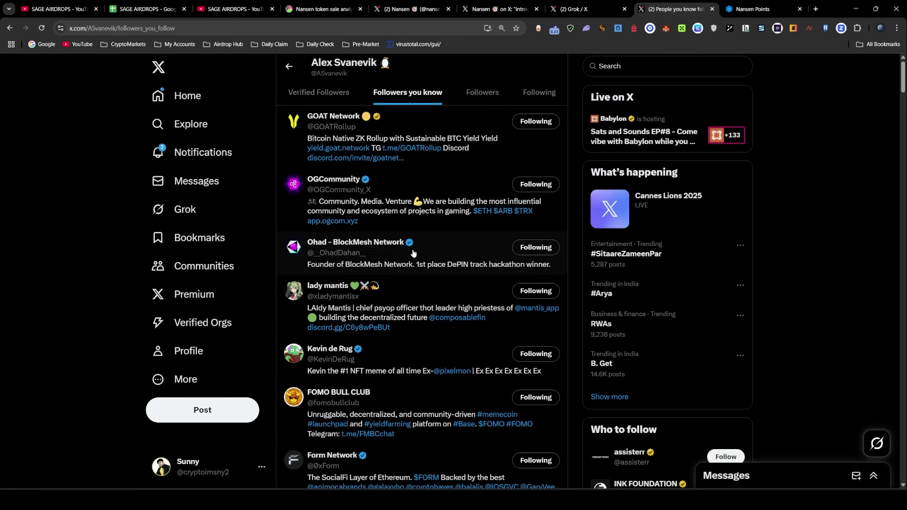
pyautogui.scroll(-4, 410, 258)
pyautogui.scroll(-5, 410, 270)
pyautogui.scroll(3, 410, 270)
pyautogui.hotkey('alt', 'Left')
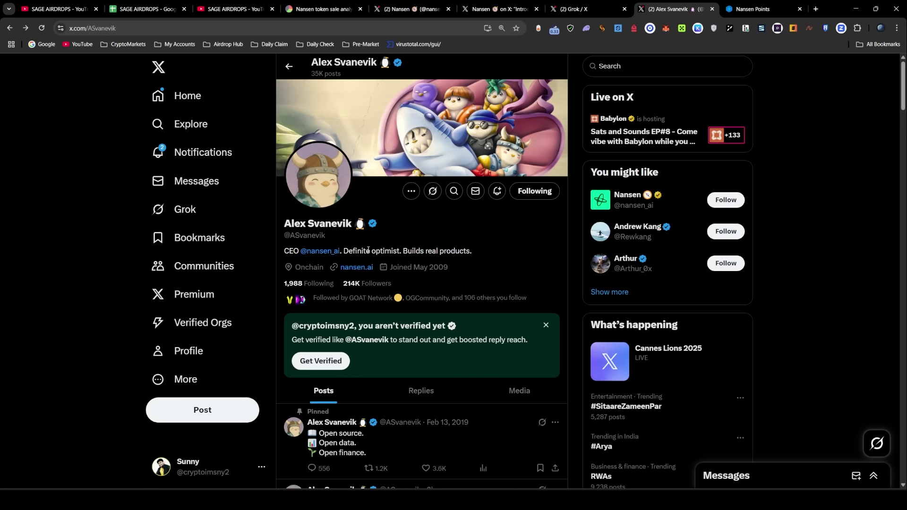
# Step: Highlight the CEO's name under Key team members in the Grok report
pyautogui.click(597, 5)
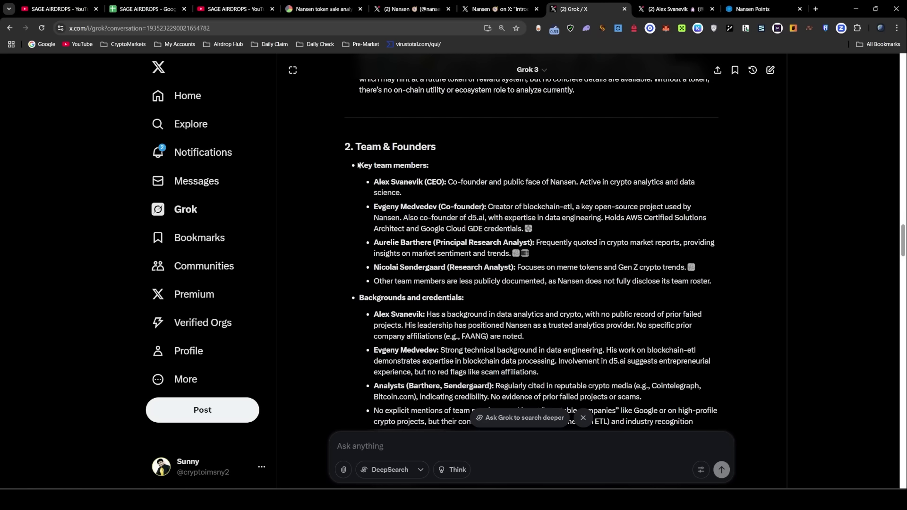
pyautogui.moveTo(358, 166); pyautogui.dragTo(453, 182)
pyautogui.click(455, 181)
pyautogui.moveTo(374, 181); pyautogui.dragTo(423, 183)
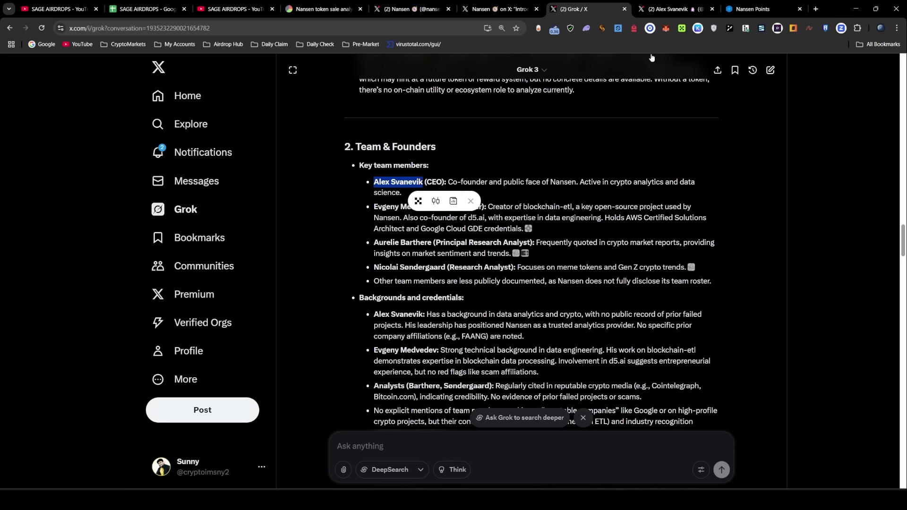
# Step: Check the CEO's role in the X profile bio against the report
pyautogui.click(675, 9)
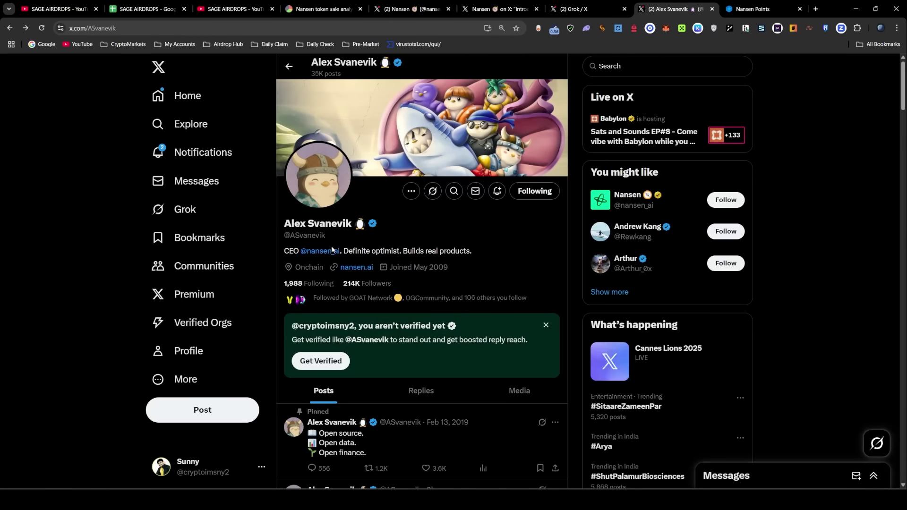
pyautogui.moveTo(285, 251); pyautogui.dragTo(330, 249)
pyautogui.click(407, 231)
# Step: Read the report's description of the CEO's analytics and data science activity and compare it with the X profile
pyautogui.click(596, 4)
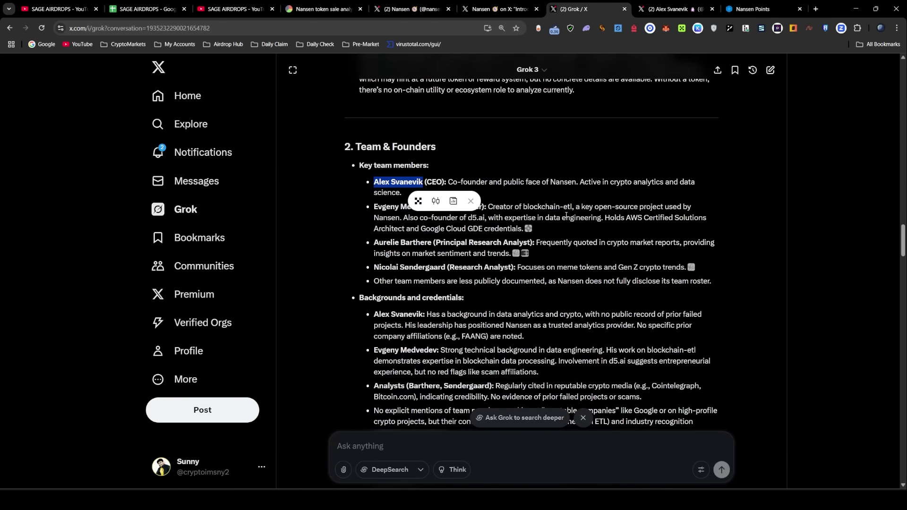
pyautogui.click(582, 201)
pyautogui.moveTo(634, 183); pyautogui.dragTo(672, 183)
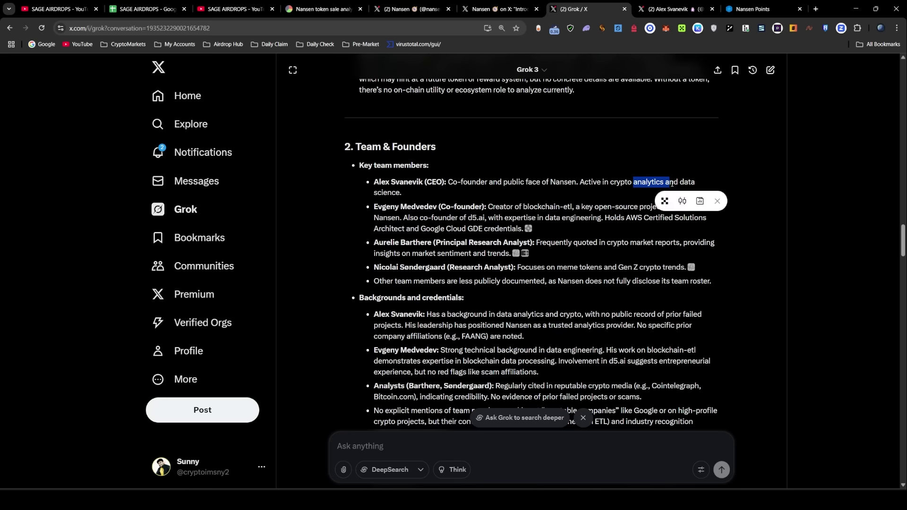
pyautogui.tripleClick(370, 194)
pyautogui.hotkey('ctrl', 'Tab')
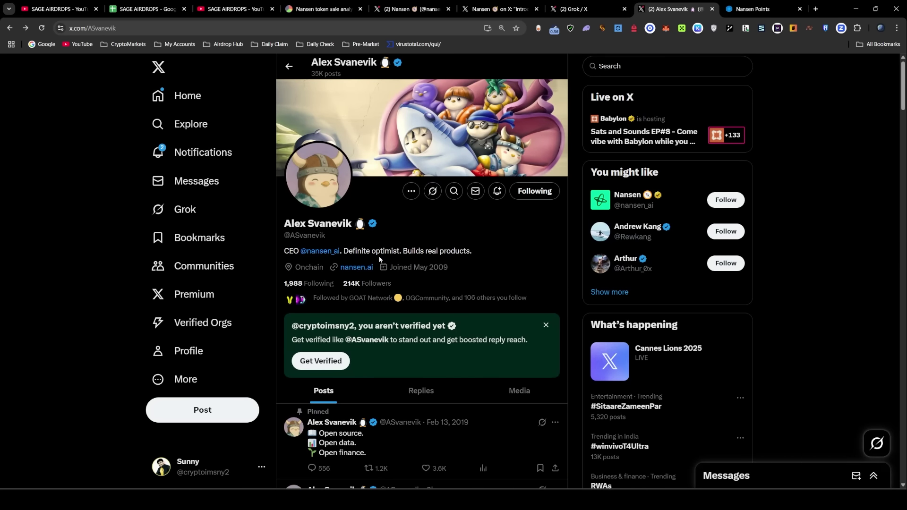
pyautogui.hotkey('ctrl', 'shift', 'Tab')
# Step: Examine the Cons column of the team's Pros & Cons table, highlighting the limited public info entry
pyautogui.moveTo(555, 276); pyautogui.dragTo(691, 277)
pyautogui.scroll(-1, 599, 279)
pyautogui.moveTo(628, 231); pyautogui.dragTo(580, 245)
pyautogui.click(556, 241)
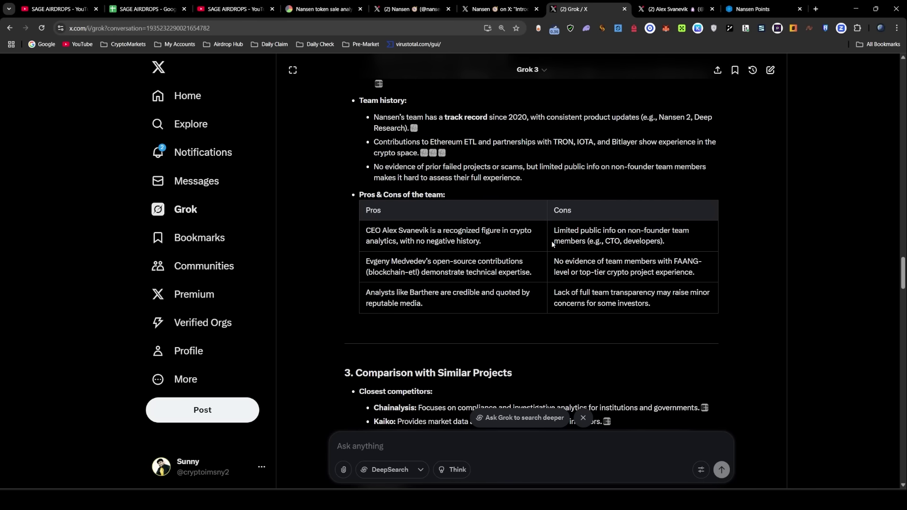
pyautogui.moveTo(669, 245); pyautogui.dragTo(554, 231)
pyautogui.click(674, 247)
# Step: Compare the table's pro about the CEO with the X profile, then highlight the con about non-founder team members
pyautogui.moveTo(368, 231); pyautogui.dragTo(495, 237)
pyautogui.hotkey('ctrl', 'Tab')
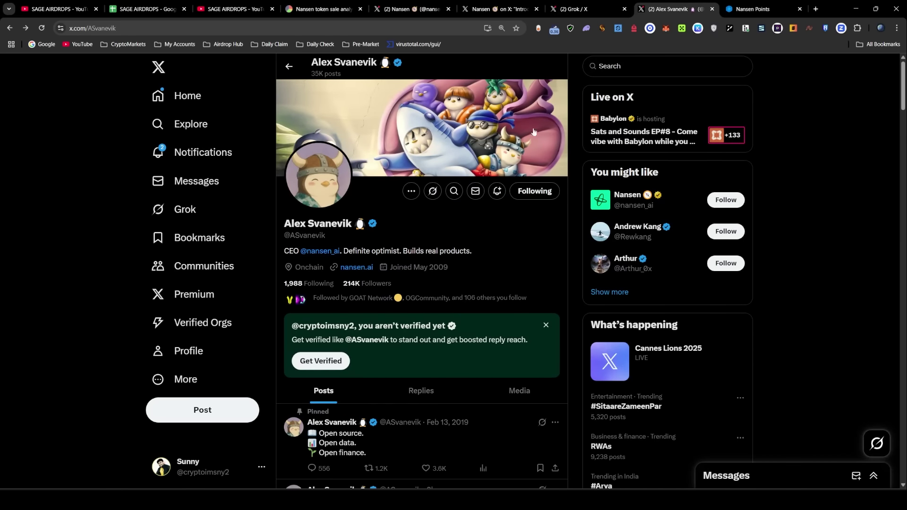
pyautogui.hotkey('ctrl', 'shift', 'Tab')
pyautogui.click(549, 230)
pyautogui.moveTo(549, 229); pyautogui.dragTo(667, 243)
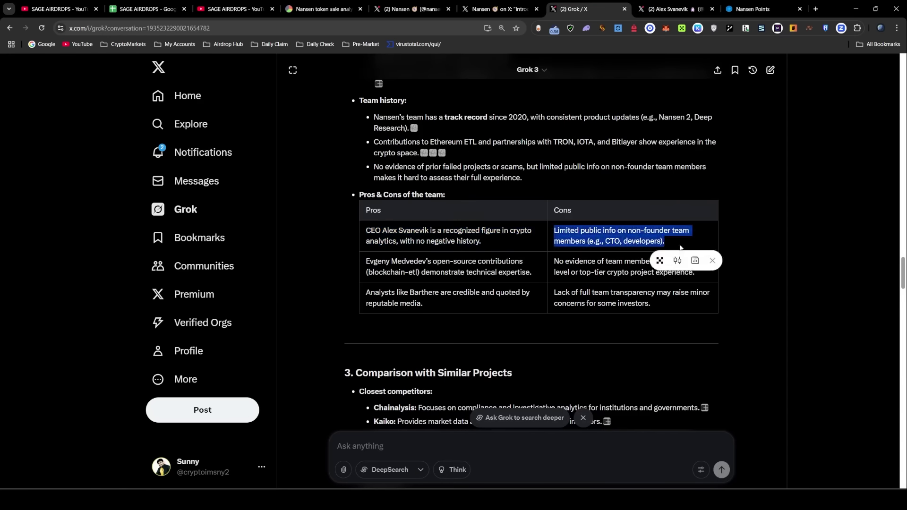
pyautogui.click(596, 241)
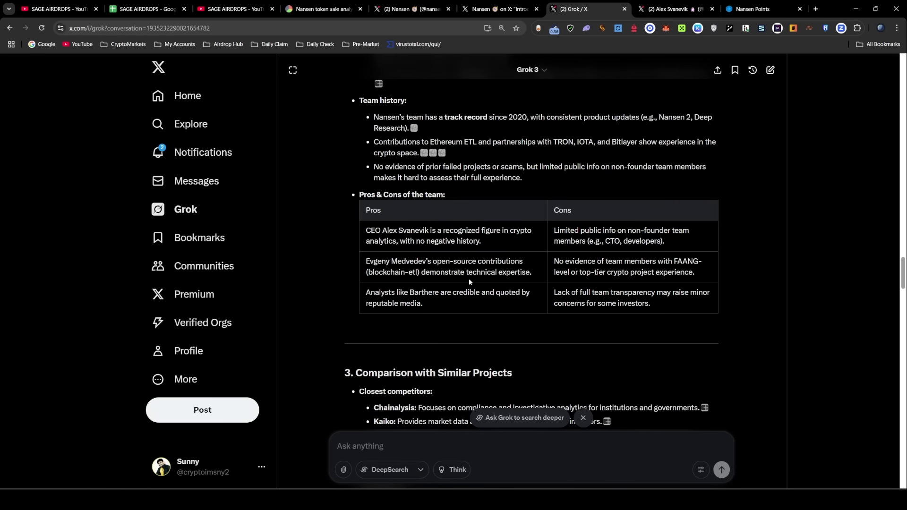
# Step: Look through the "Followers you know" list on the CEO's X profile for notable crypto projects and investors
pyautogui.hotkey('ctrl', 'Tab')
pyautogui.click(308, 284)
pyautogui.hotkey('alt', 'Left')
pyautogui.click(359, 297)
pyautogui.scroll(-2, 388, 262)
pyautogui.scroll(2, 387, 261)
pyautogui.scroll(-10, 388, 261)
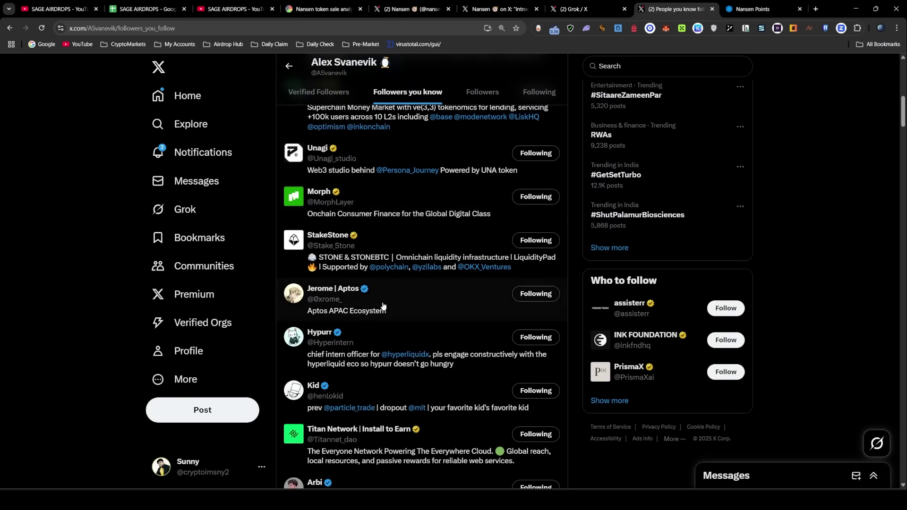
pyautogui.scroll(-5, 383, 307)
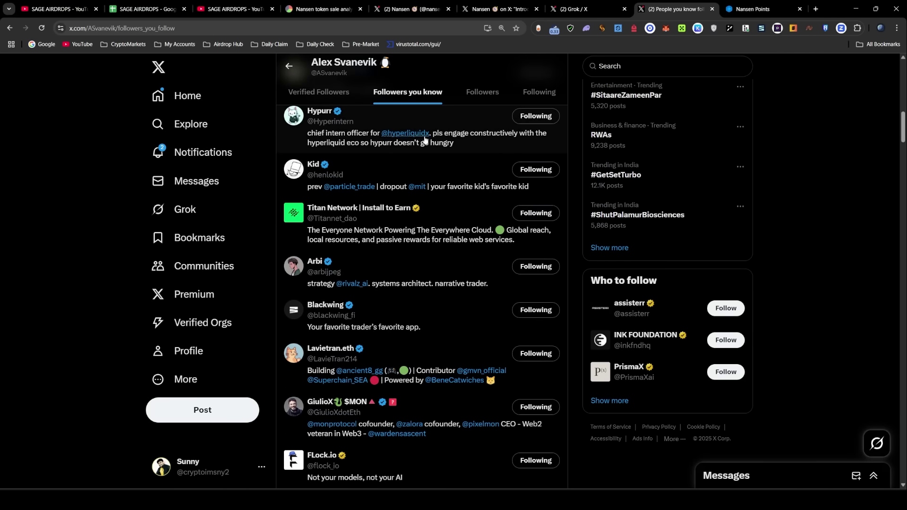
pyautogui.scroll(-2, 343, 197)
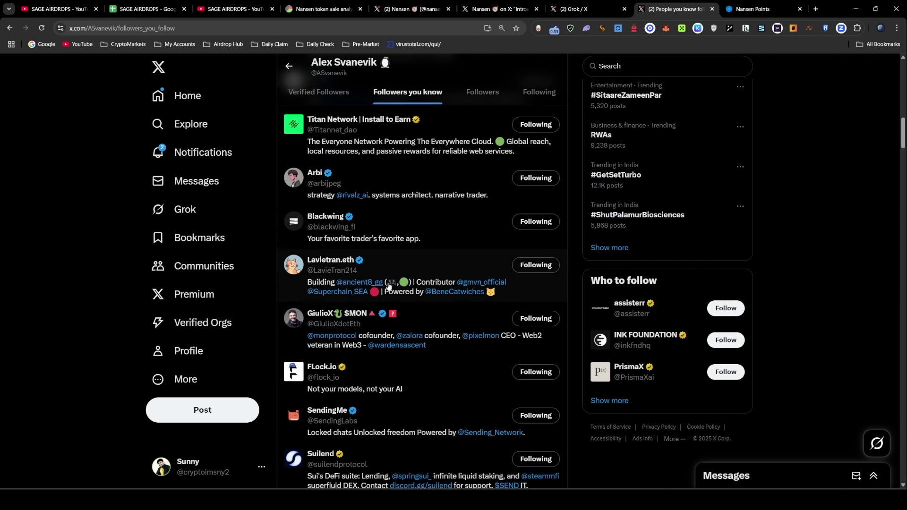
pyautogui.scroll(-3, 389, 285)
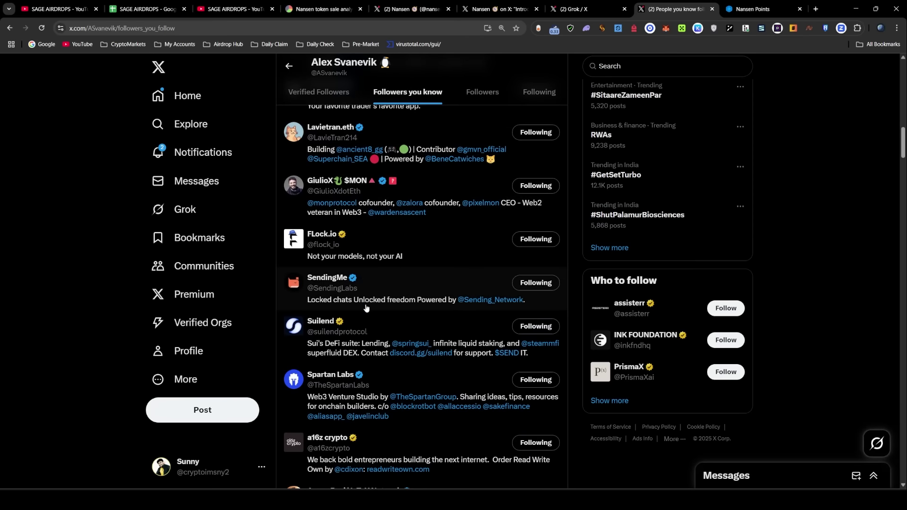
pyautogui.scroll(-3, 366, 307)
pyautogui.moveTo(304, 310)
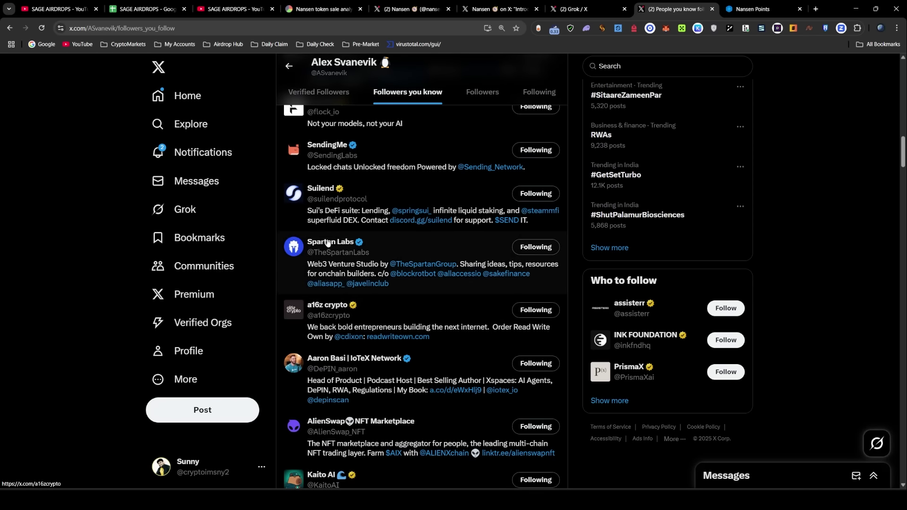
# Step: Check further down the CEO's "Followers you know" list for crypto projects and venture funds, and return to the profile page
pyautogui.scroll(-4, 378, 258)
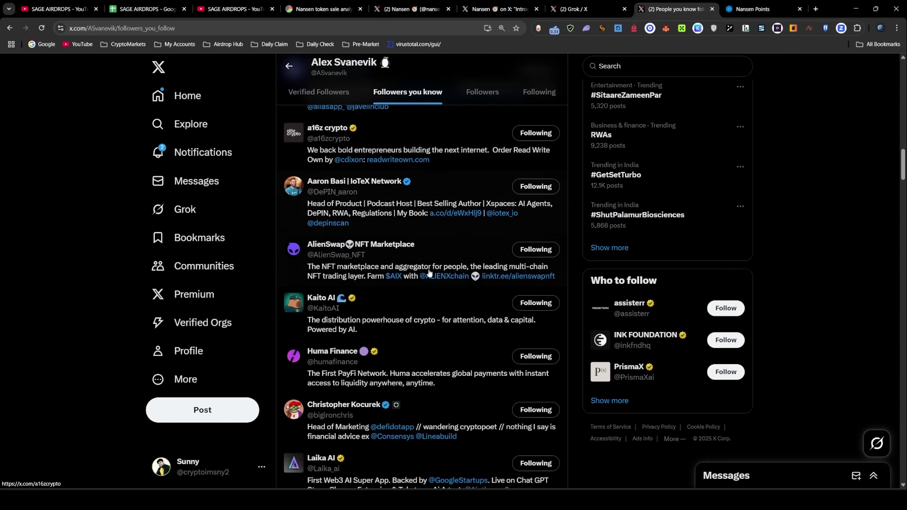
pyautogui.scroll(-3, 415, 273)
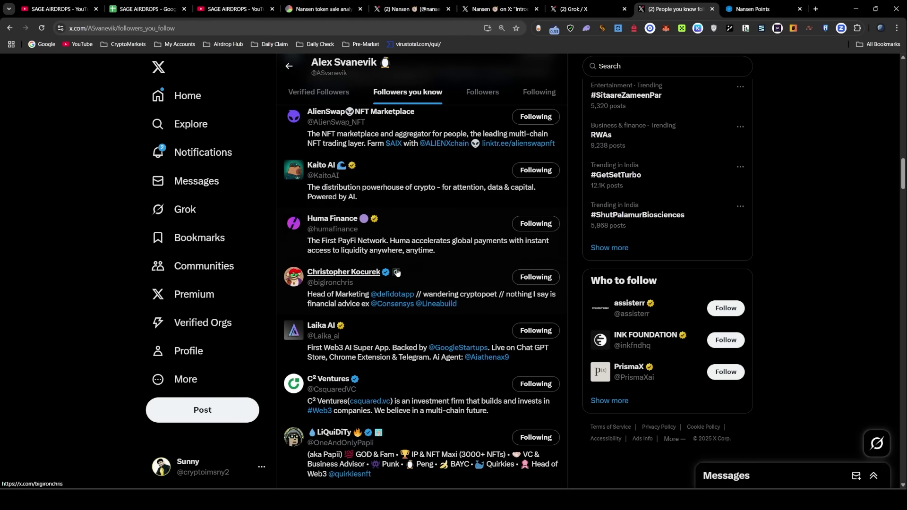
pyautogui.scroll(-2, 397, 273)
pyautogui.scroll(-3, 397, 239)
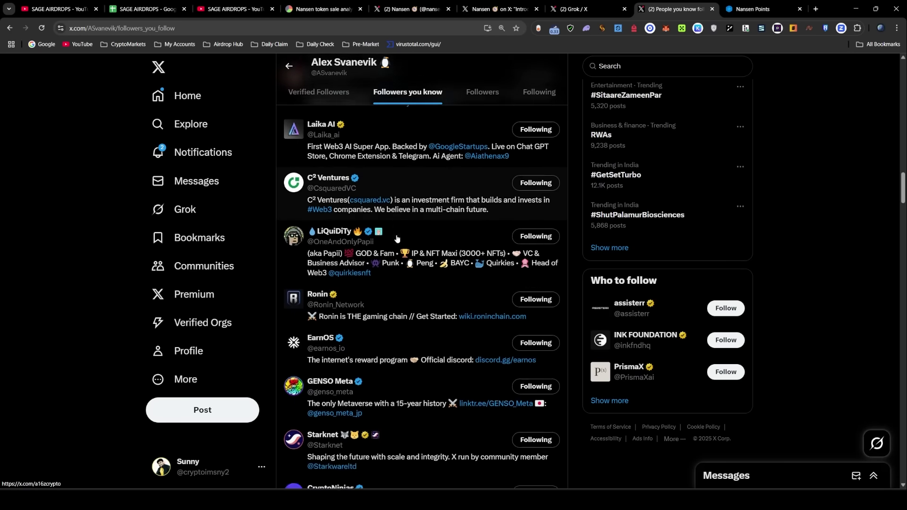
pyautogui.scroll(-6, 397, 250)
pyautogui.scroll(4, 397, 257)
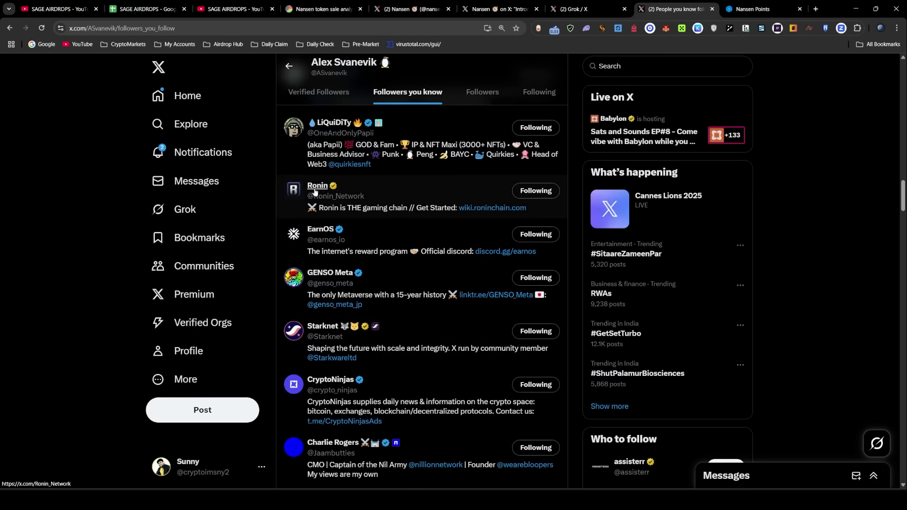
pyautogui.scroll(-7, 407, 298)
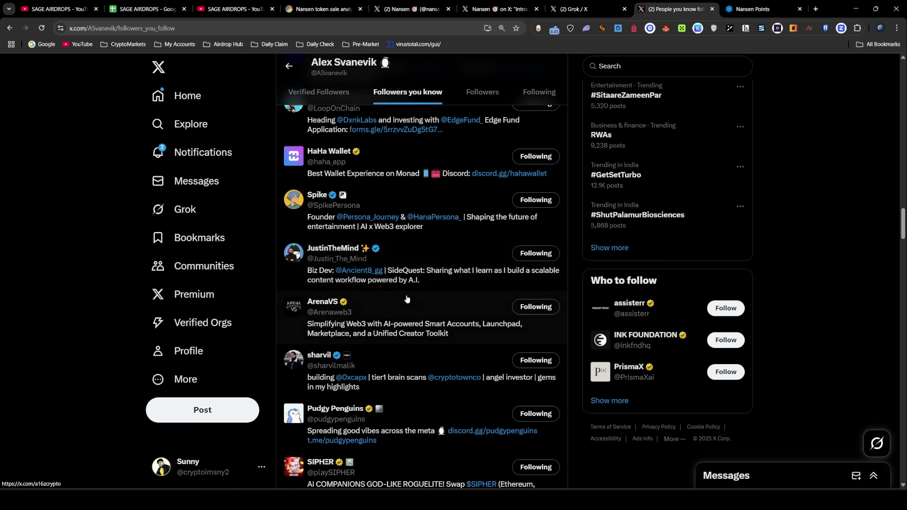
pyautogui.scroll(-2, 407, 299)
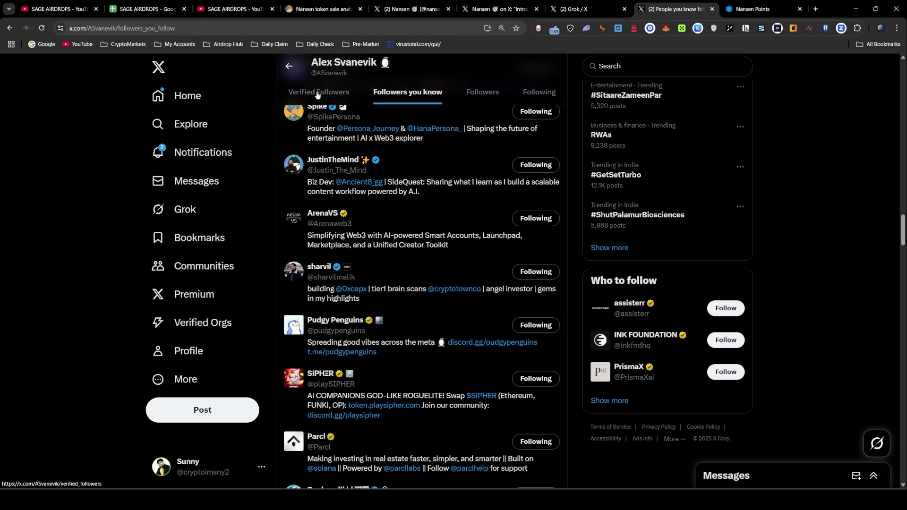
pyautogui.click(291, 74)
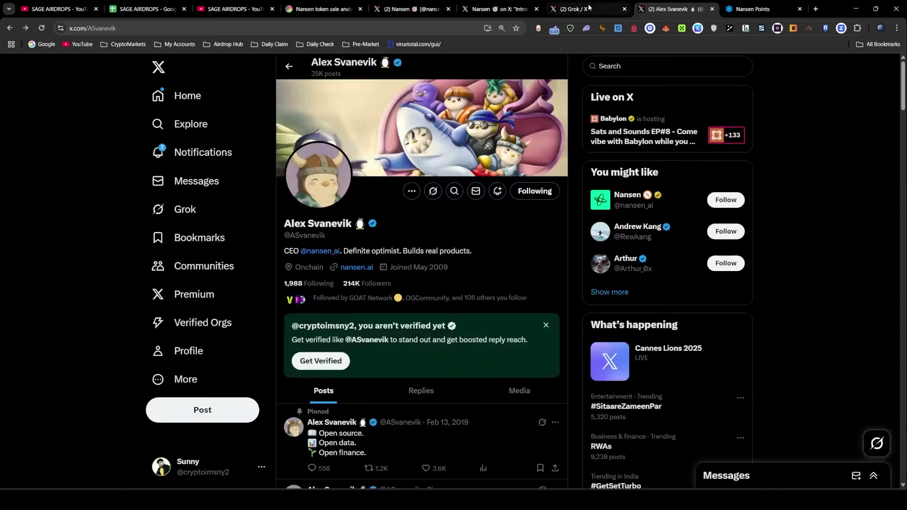
# Step: Return to Grok's report and highlight the "Comparison with Similar Projects" heading above the competitor list
pyautogui.click(587, 9)
pyautogui.scroll(-6, 464, 286)
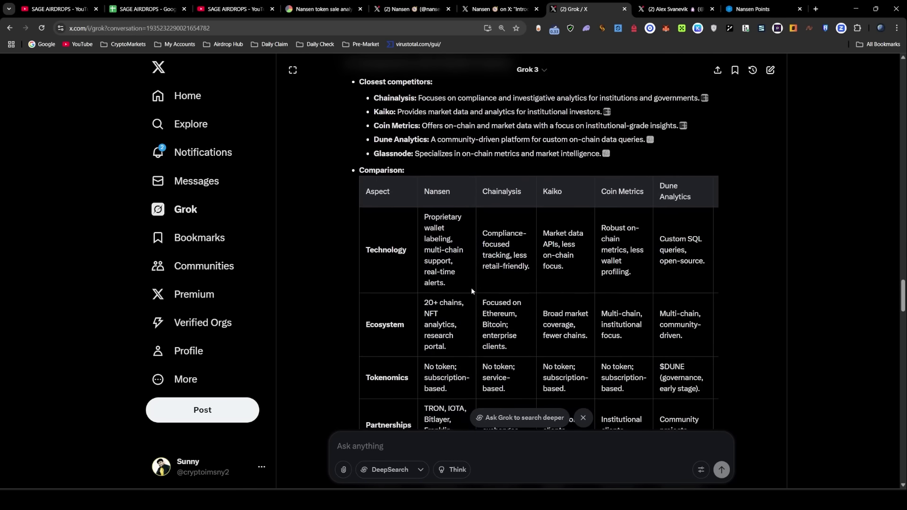
pyautogui.scroll(2, 477, 263)
pyautogui.moveTo(346, 151); pyautogui.dragTo(535, 148)
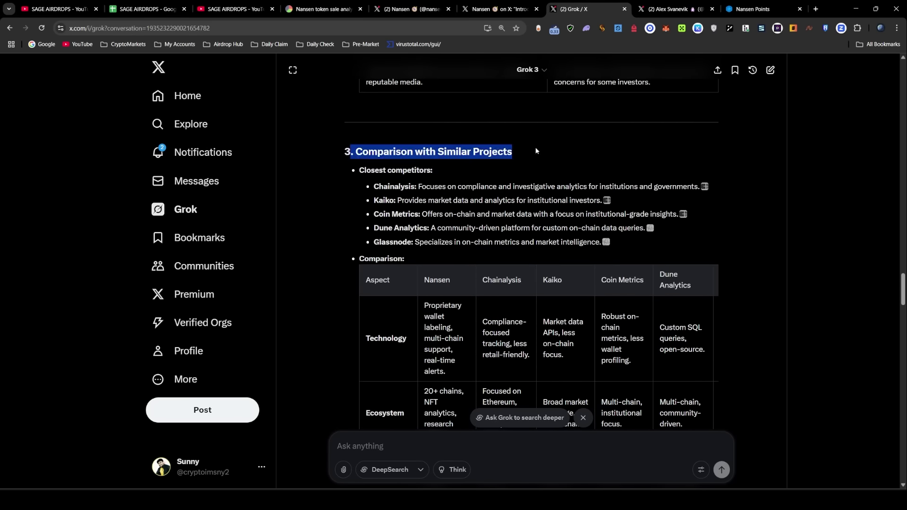
pyautogui.scroll(-3, 399, 198)
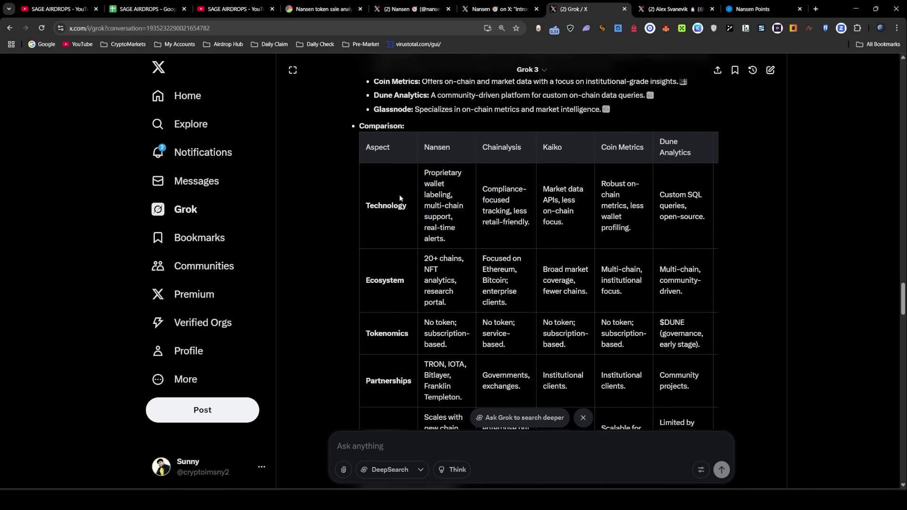
# Step: Recheck the report's team Pros & Cons, Team history and Transparency sections, including the line on where the company is based
pyautogui.scroll(5, 435, 249)
pyautogui.scroll(3, 447, 271)
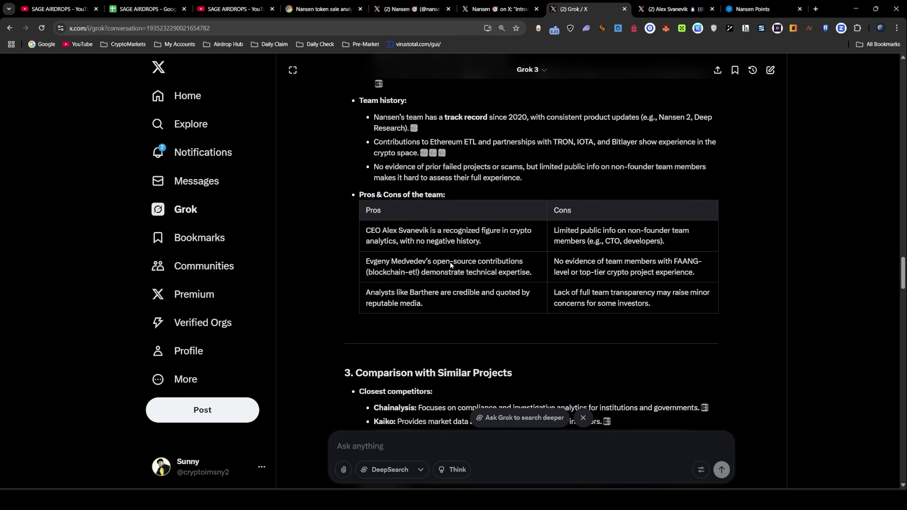
pyautogui.scroll(5, 426, 299)
pyautogui.scroll(-1, 477, 331)
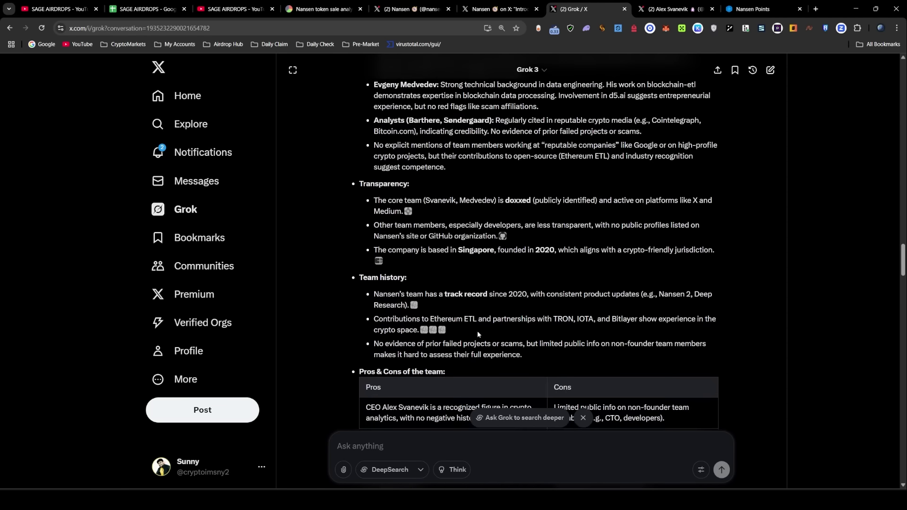
pyautogui.doubleClick(461, 252)
pyautogui.click(433, 261)
# Step: Go back to section 3, highlight its full "Comparison with Similar Projects" title and bring up the comparison table
pyautogui.scroll(-10, 491, 264)
pyautogui.moveTo(355, 107); pyautogui.dragTo(515, 107)
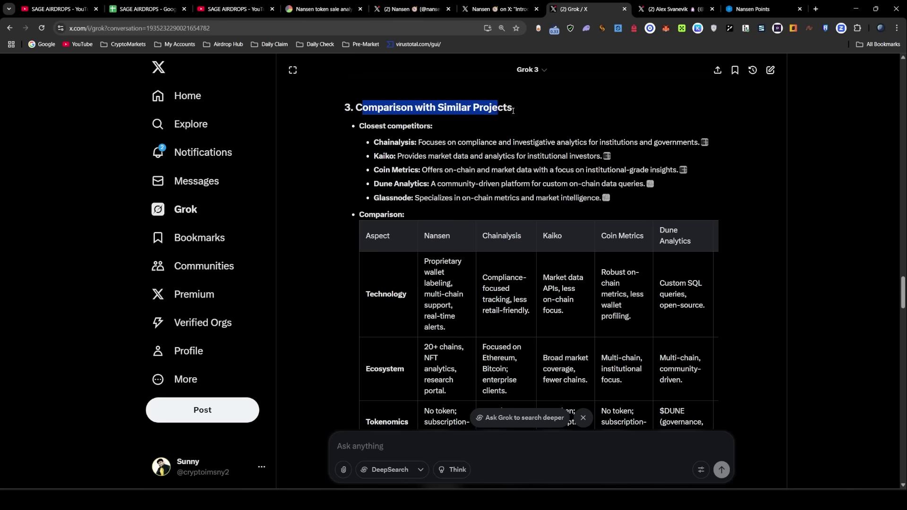
pyautogui.moveTo(355, 107); pyautogui.dragTo(528, 107)
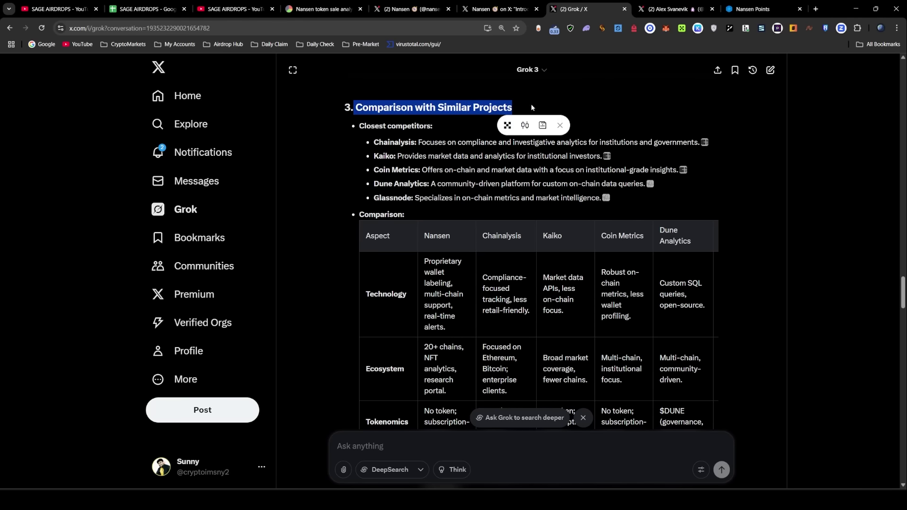
pyautogui.click(531, 106)
pyautogui.scroll(-2, 458, 249)
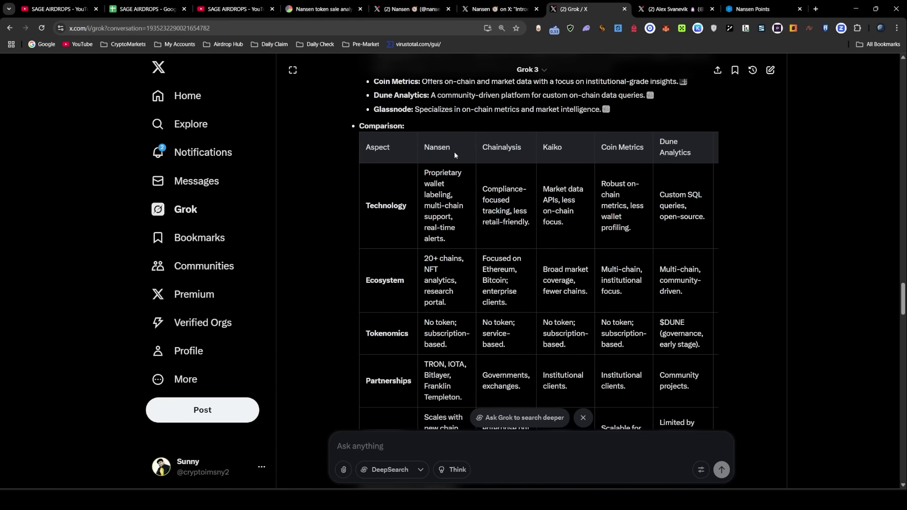
# Step: Highlight Chainalysis, Coin Metrics and Dune Analytics in the comparison table's header and view the table's lower rows
pyautogui.doubleClick(484, 147)
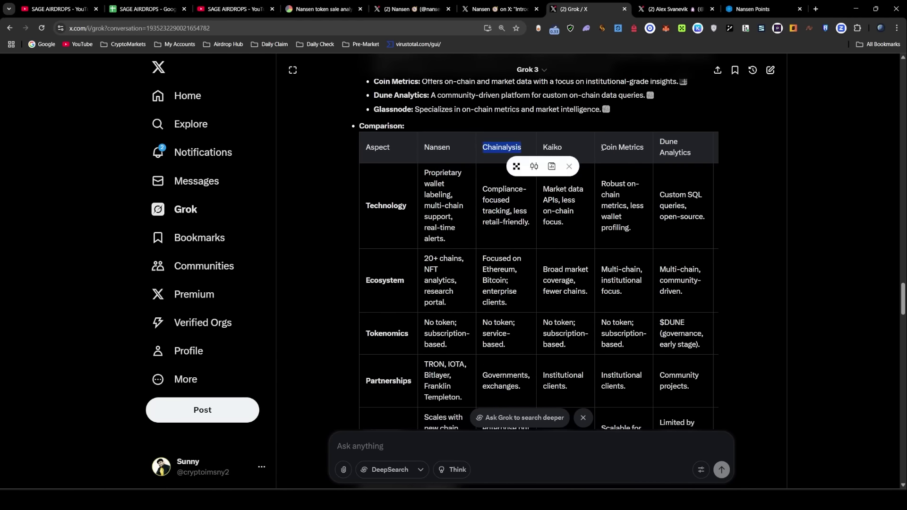
pyautogui.moveTo(602, 147); pyautogui.dragTo(669, 150)
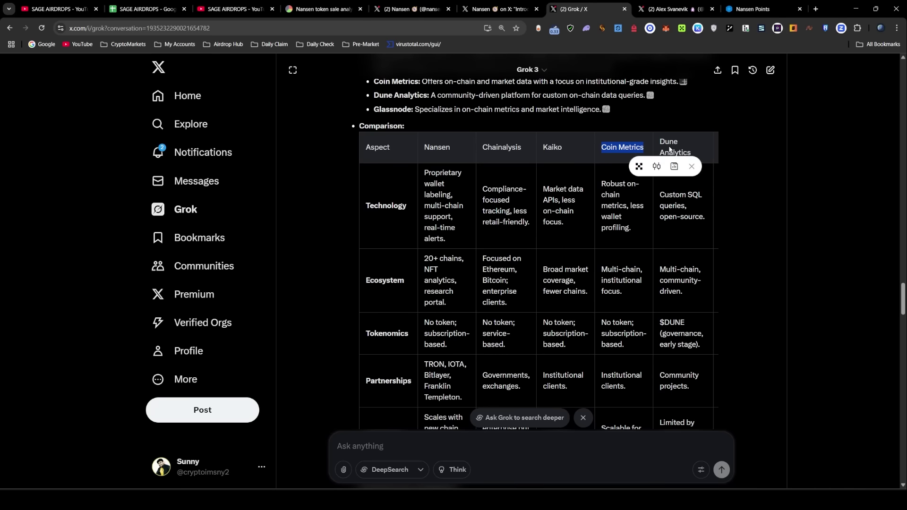
pyautogui.tripleClick(669, 151)
pyautogui.scroll(-2, 599, 424)
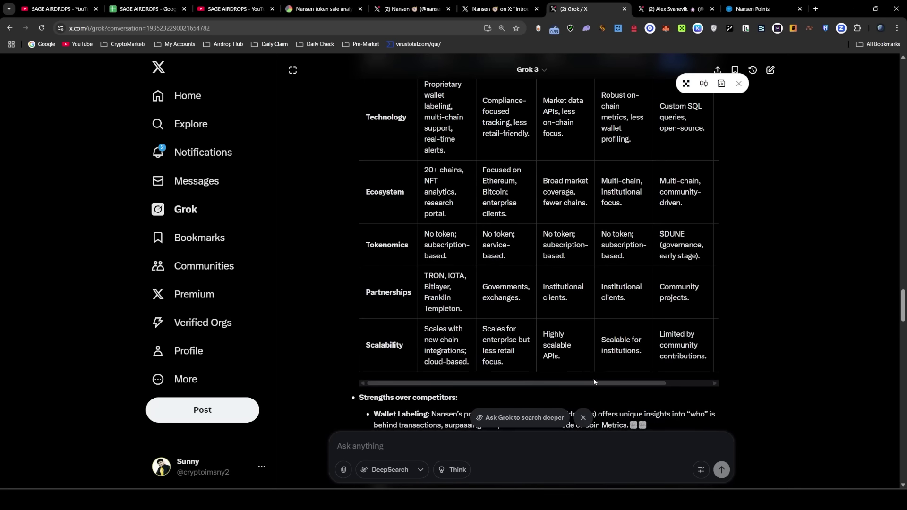
# Step: Reveal the comparison table's hidden last column, highlight Glassnode, and return to the table's first columns
pyautogui.moveTo(593, 380); pyautogui.dragTo(639, 380)
pyautogui.scroll(2, 665, 226)
pyautogui.moveTo(665, 147); pyautogui.dragTo(708, 147)
pyautogui.click(667, 149)
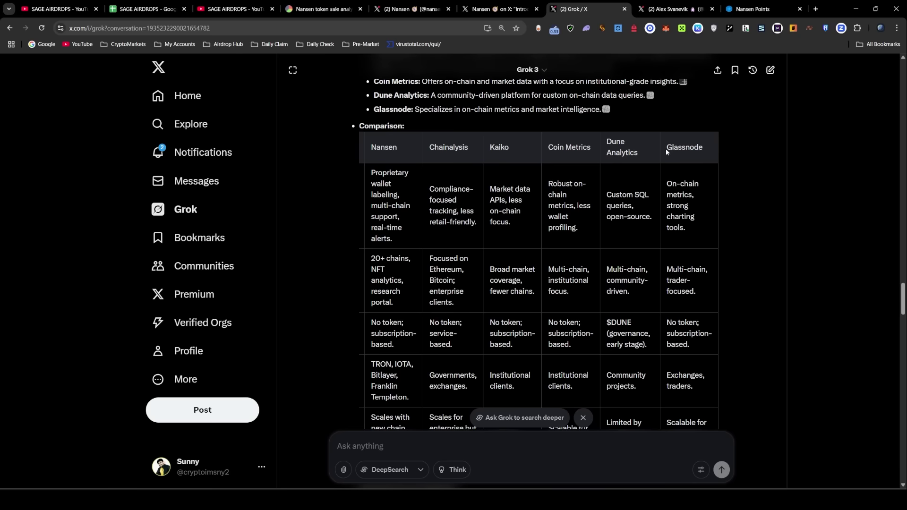
pyautogui.doubleClick(681, 148)
pyautogui.scroll(-1, 513, 386)
pyautogui.scroll(1, 409, 176)
pyautogui.hscroll(-2, 410, 175)
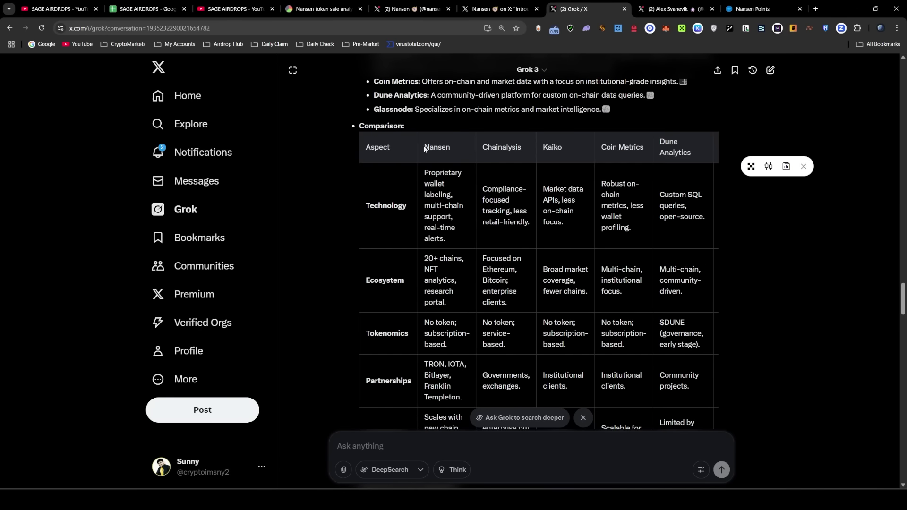
# Step: Highlight the comparison table from Nansen through Glassnode, clear the highlight, and compare the rows from Technology to Scalability
pyautogui.moveTo(425, 149); pyautogui.dragTo(732, 152)
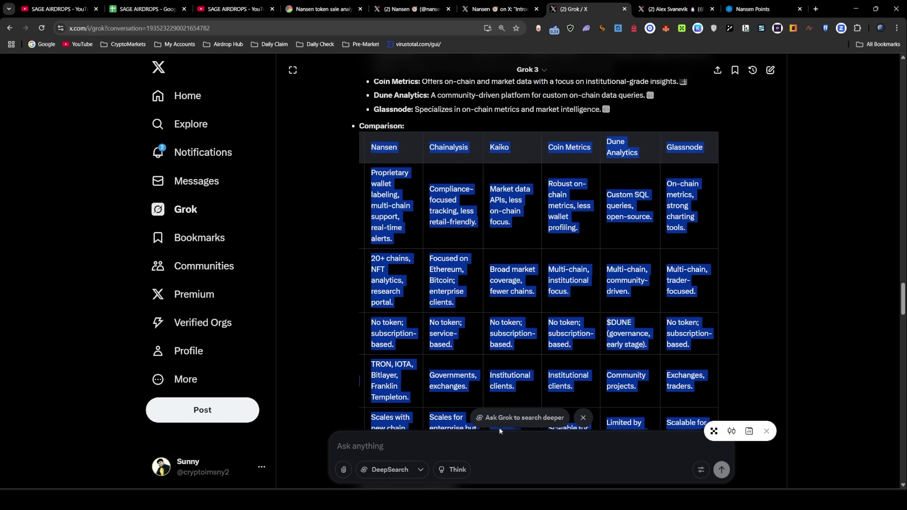
pyautogui.scroll(-2, 500, 425)
pyautogui.moveTo(452, 384); pyautogui.dragTo(339, 246)
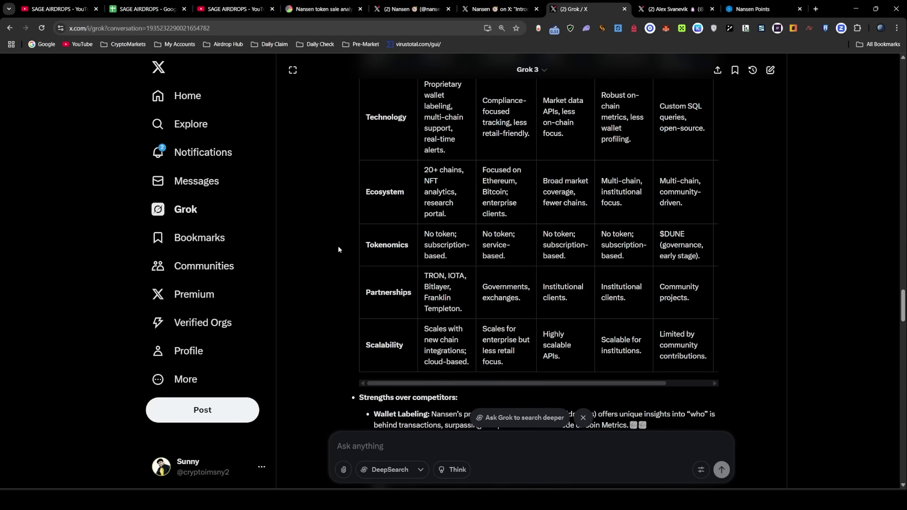
pyautogui.scroll(2, 338, 246)
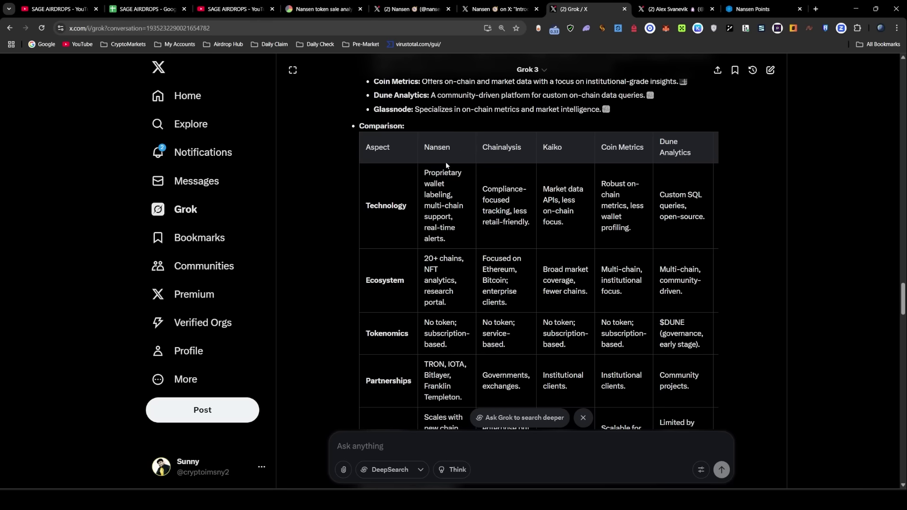
pyautogui.scroll(-2, 547, 241)
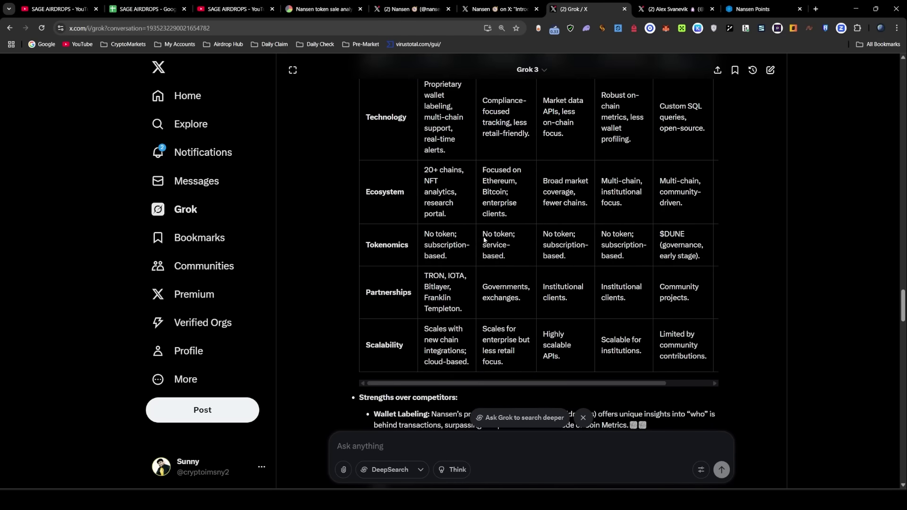
pyautogui.scroll(2, 568, 288)
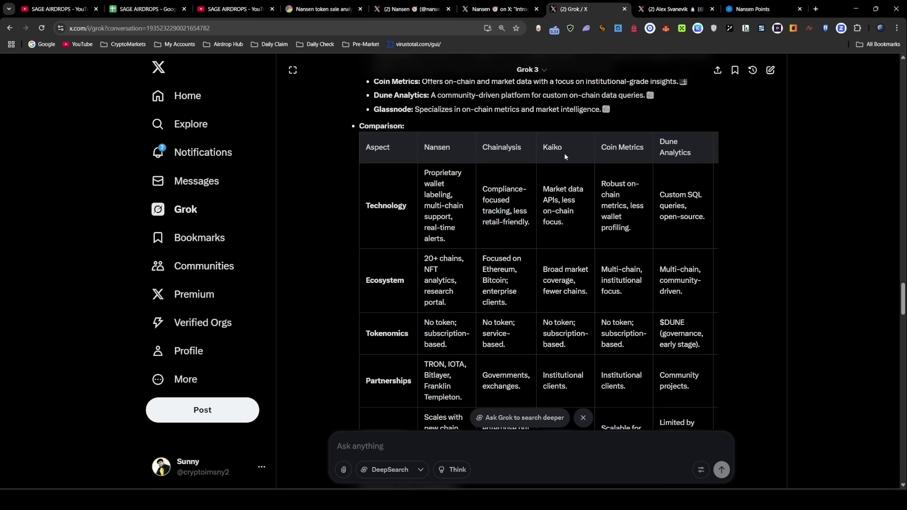
# Step: Highlight the project names across the table header once more, then bring the Aspect column back into view
pyautogui.moveTo(424, 147); pyautogui.dragTo(719, 151)
pyautogui.click(557, 181)
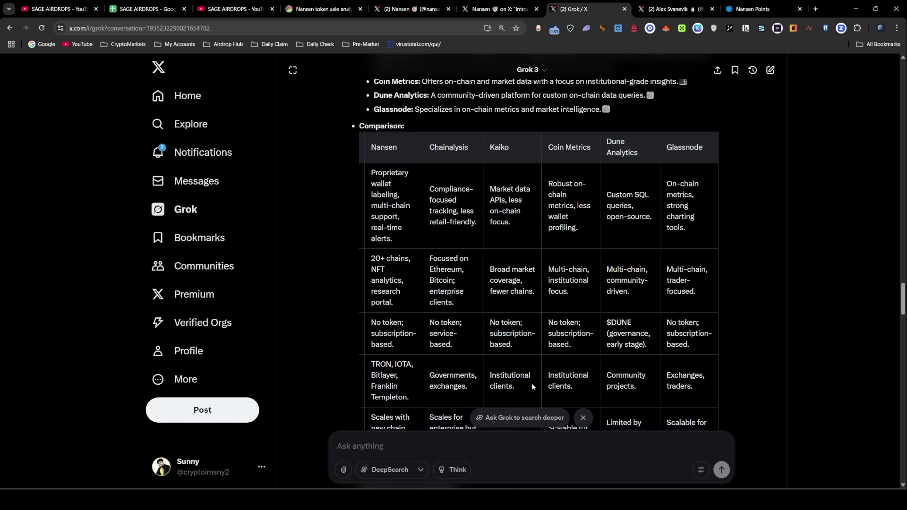
pyautogui.scroll(-2, 514, 395)
pyautogui.moveTo(512, 383); pyautogui.dragTo(465, 381)
pyautogui.scroll(2, 523, 344)
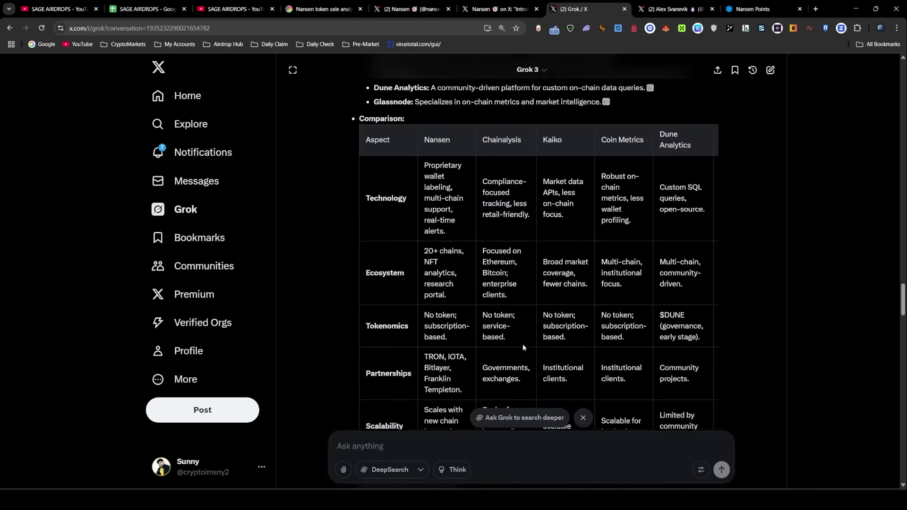
# Step: Highlight the competitors from Chainalysis to Dune Analytics, then the header names starting with Nansen, and clear the highlight
pyautogui.moveTo(482, 147); pyautogui.dragTo(682, 149)
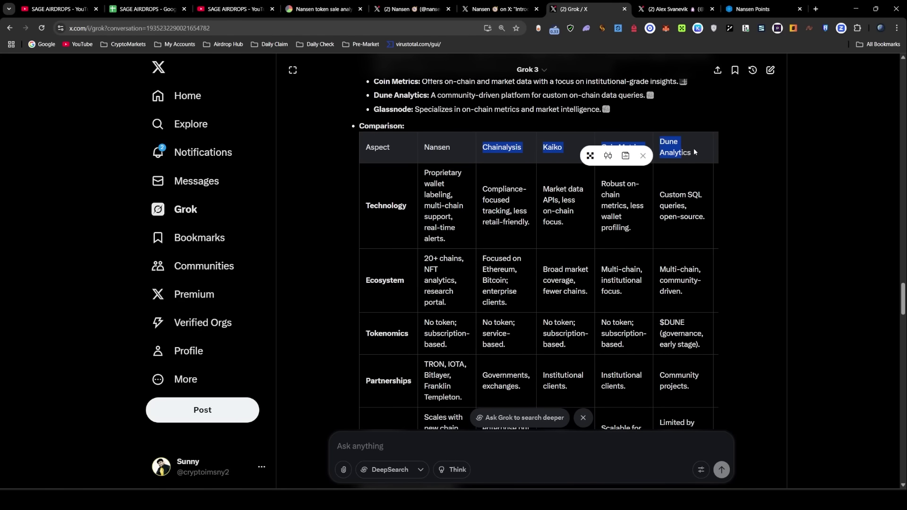
pyautogui.click(625, 185)
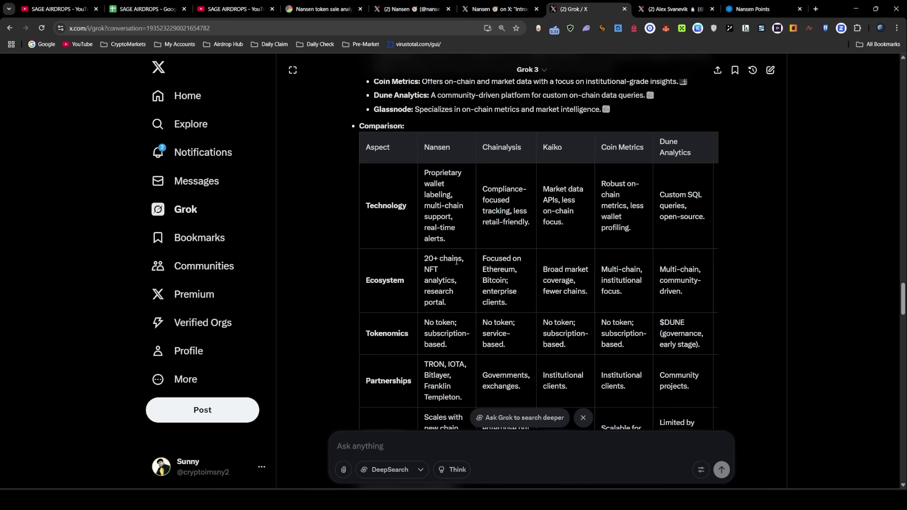
pyautogui.moveTo(423, 149); pyautogui.dragTo(683, 152)
pyautogui.click(623, 243)
# Step: Skim the rest of the report, covering Key risks, Top 5 Pros & Cons, Airdrop Analysis and Final Summary
pyautogui.scroll(-20, 504, 309)
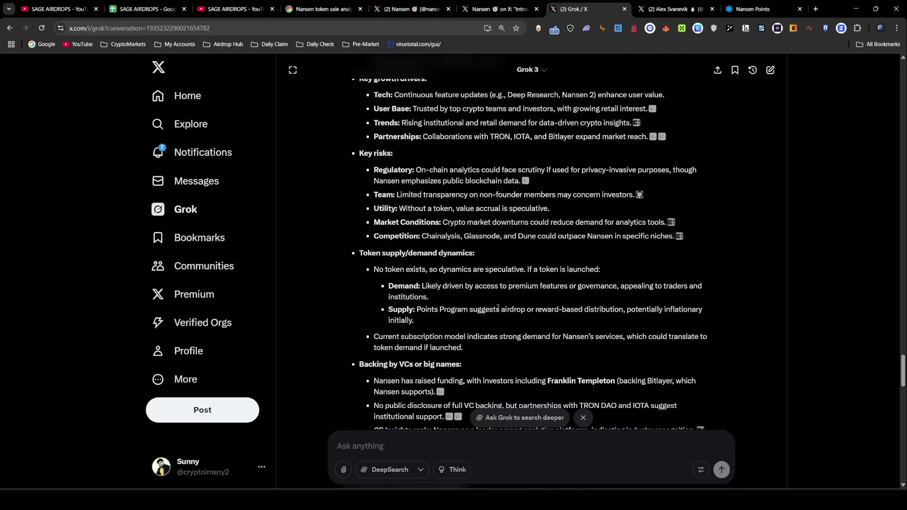
pyautogui.scroll(-10, 492, 298)
pyautogui.scroll(-3, 496, 309)
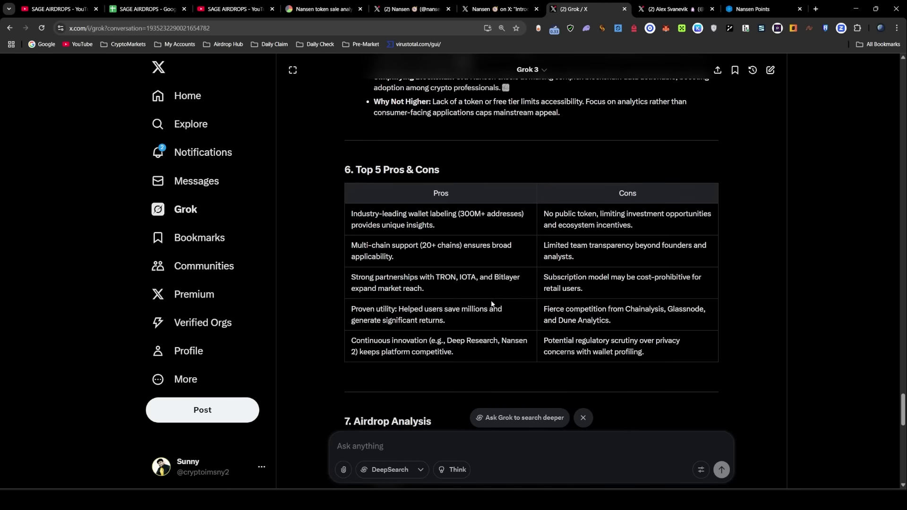
pyautogui.scroll(-10, 520, 305)
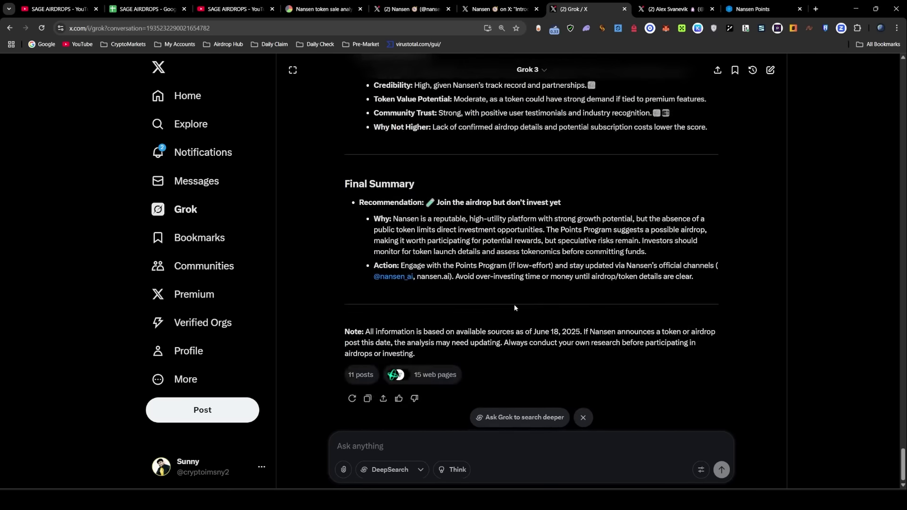
pyautogui.scroll(12, 515, 304)
pyautogui.scroll(5, 548, 318)
# Step: Switch to the CEO's X profile and highlight the display name and bio
pyautogui.click(671, 8)
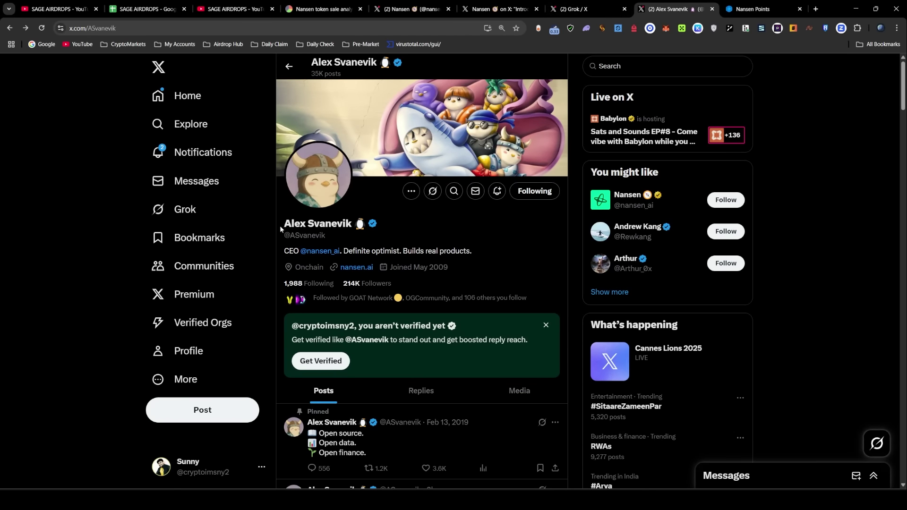
pyautogui.moveTo(283, 229); pyautogui.dragTo(406, 248)
pyautogui.click(453, 224)
pyautogui.moveTo(285, 224); pyautogui.dragTo(353, 224)
pyautogui.click(445, 214)
# Step: Switch to the Nansen Points site and open the Points Hub through Earn NXP
pyautogui.hotkey('ctrl', 'Tab')
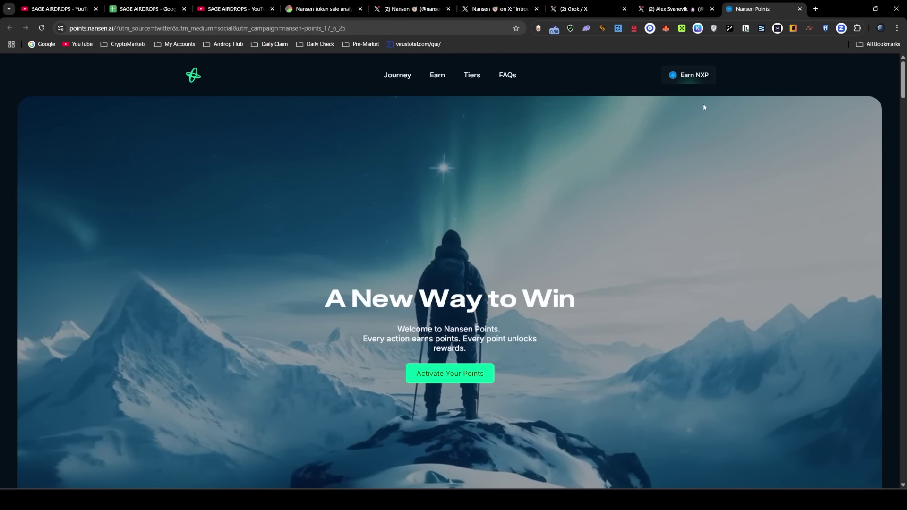
pyautogui.click(711, 80)
pyautogui.scroll(-2, 555, 193)
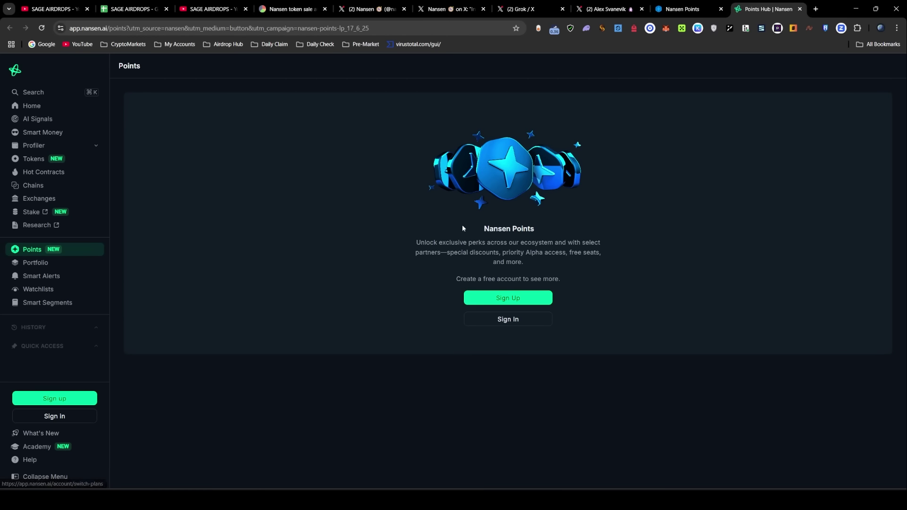
# Step: Highlight the Nansen Points heading, then sign in to Nansen with the MetaMask wallet on the EVM chain
pyautogui.moveTo(462, 227); pyautogui.dragTo(539, 228)
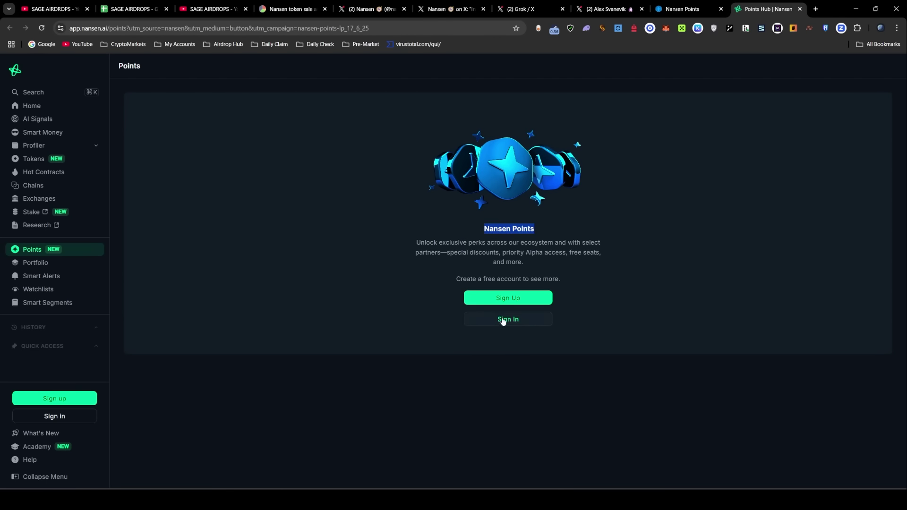
pyautogui.click(519, 328)
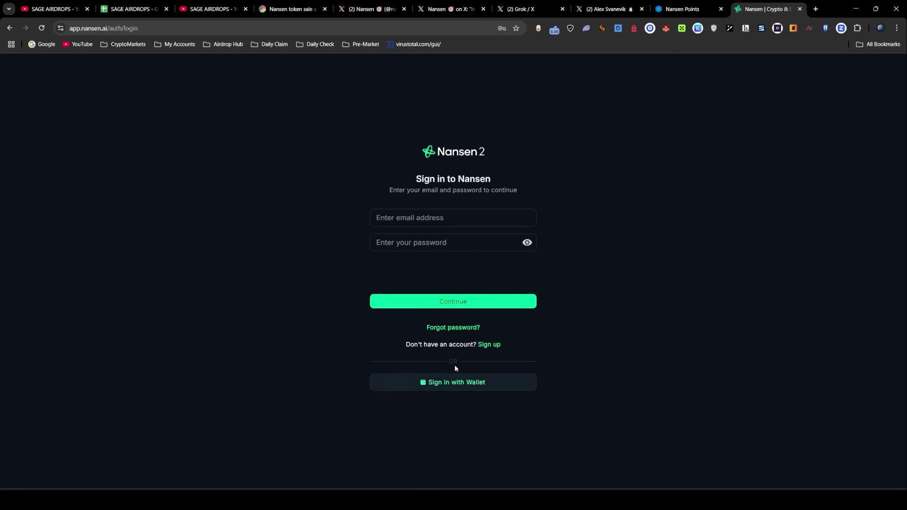
pyautogui.click(454, 382)
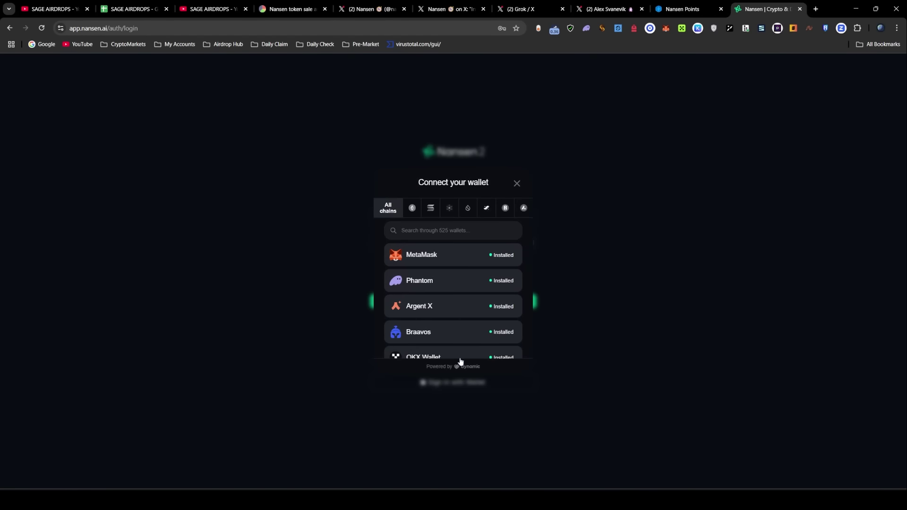
pyautogui.click(437, 257)
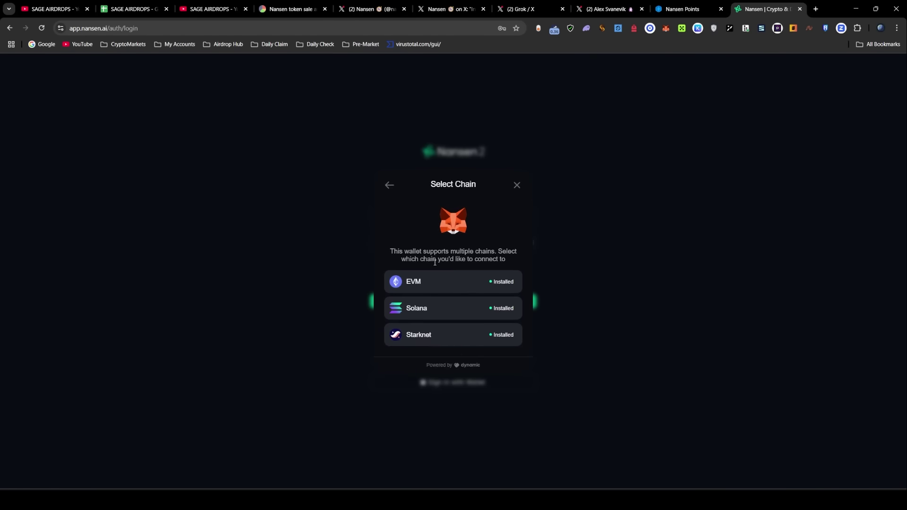
pyautogui.click(532, 291)
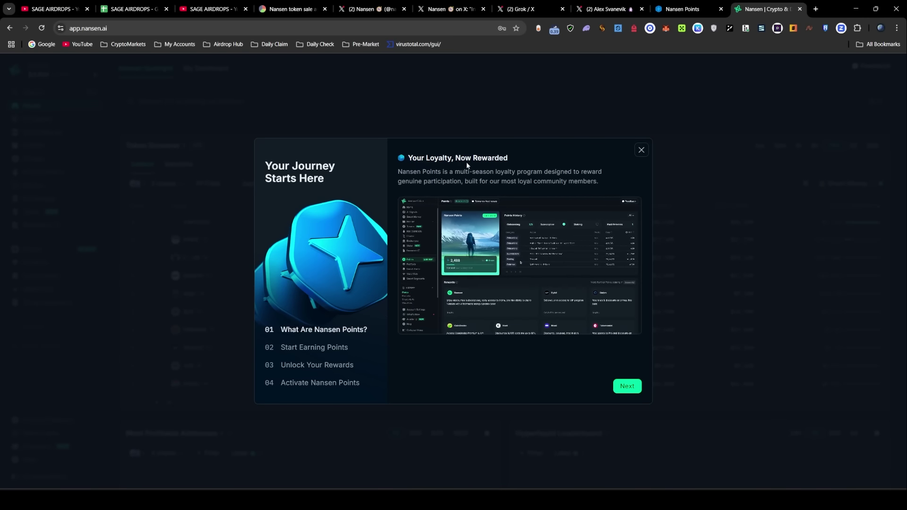
# Step: Go through the Your Journey Starts Here introduction, highlighting its Your Loyalty, Now Rewarded heading, and activate Nansen Points
pyautogui.tripleClick(512, 158)
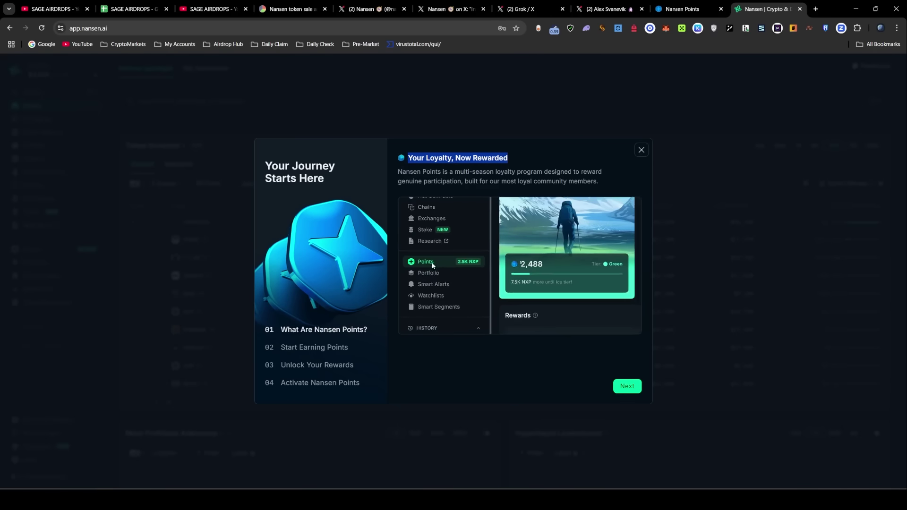
pyautogui.click(628, 386)
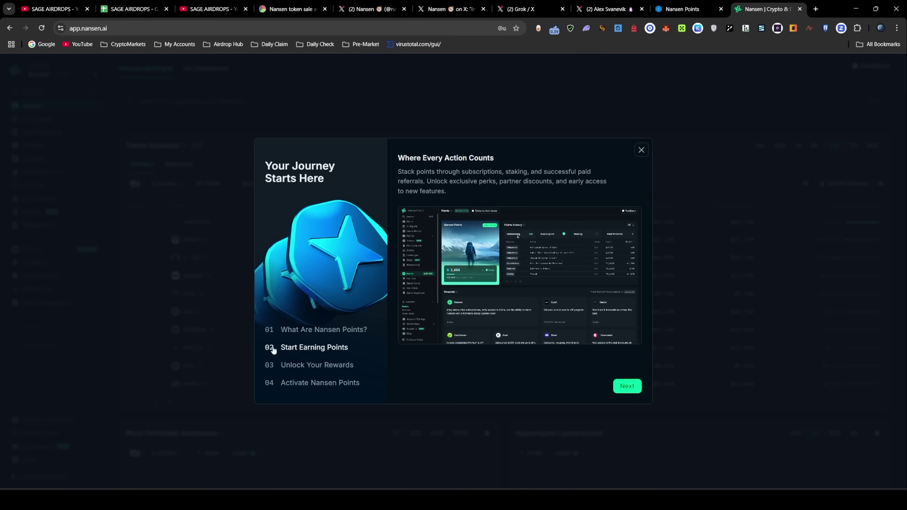
pyautogui.click(628, 387)
pyautogui.click(616, 386)
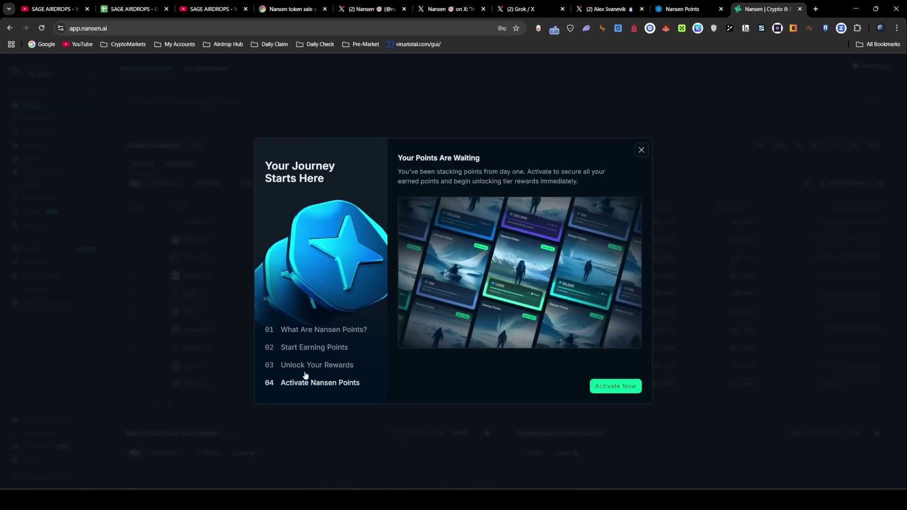
pyautogui.click(616, 392)
pyautogui.rightClick(614, 392)
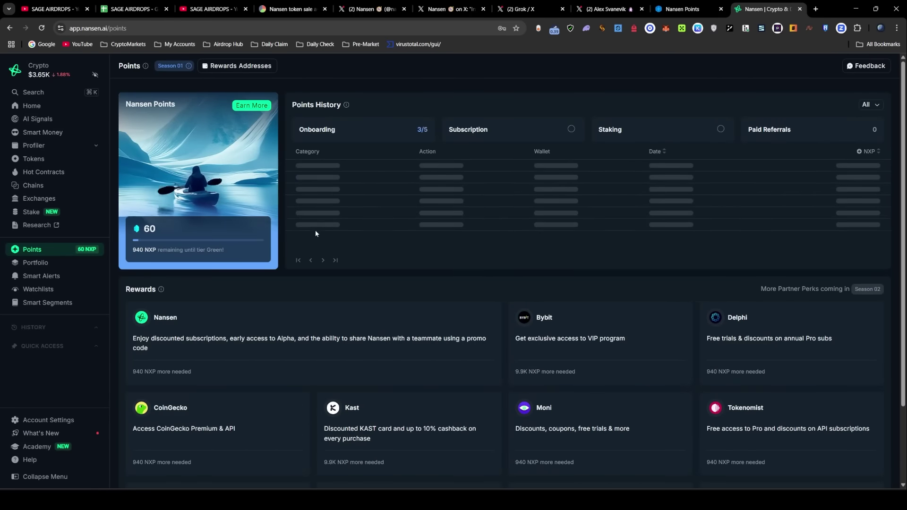
# Step: Review the Points History and Rewards sections, and highlight the three onboarding actions in the history
pyautogui.scroll(-1, 501, 288)
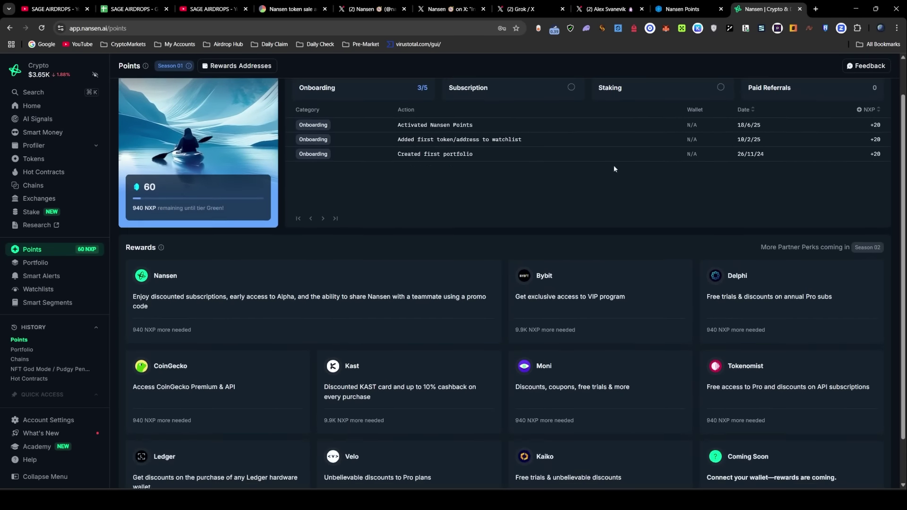
pyautogui.scroll(1, 500, 289)
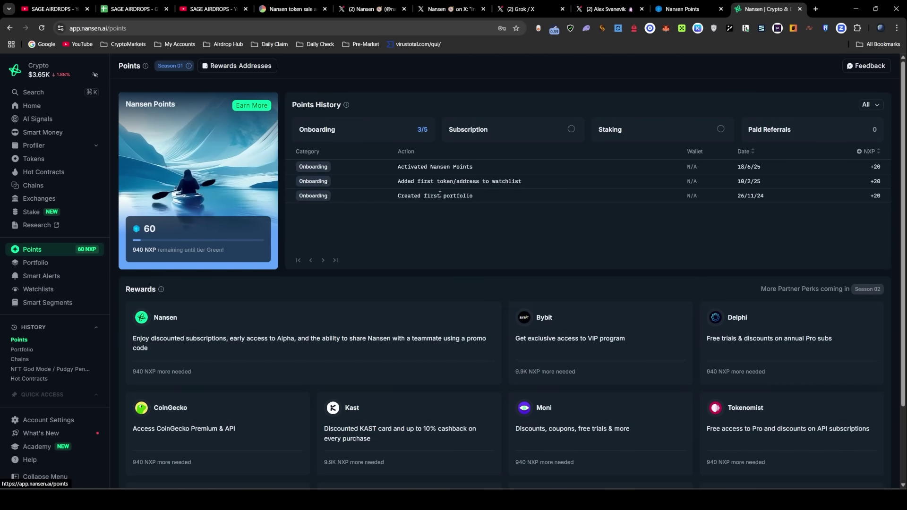
pyautogui.moveTo(388, 167); pyautogui.dragTo(522, 196)
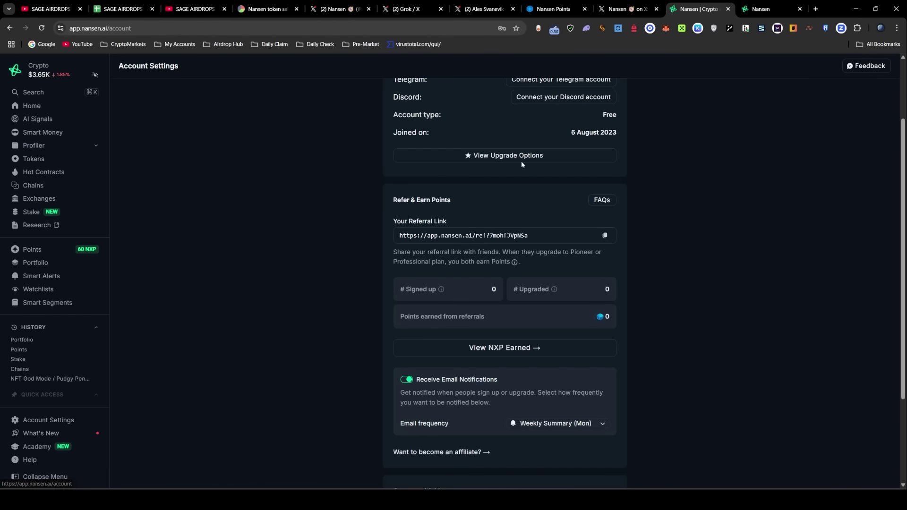
# Step: View the account's upgrade options, highlight the Pioneer and Professional plan pricing, and show the plans with monthly billing
pyautogui.click(507, 160)
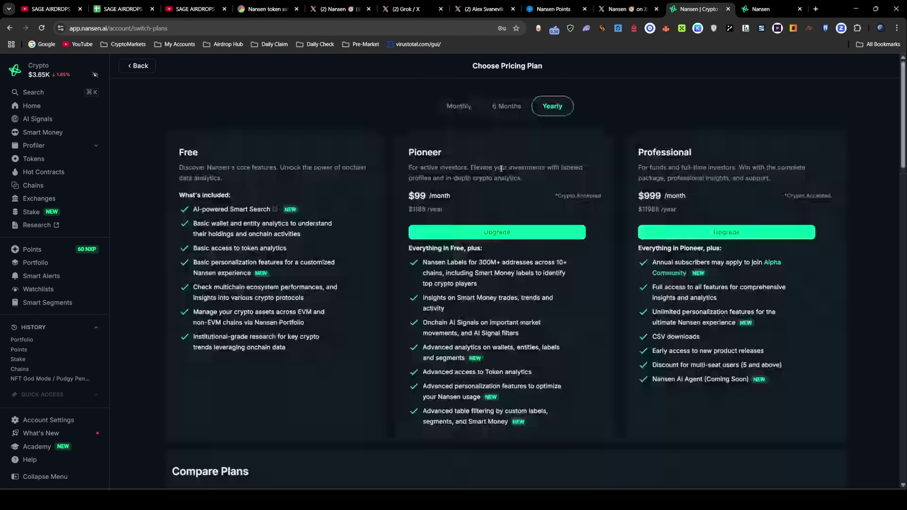
pyautogui.moveTo(453, 196); pyautogui.dragTo(392, 189)
pyautogui.click(586, 191)
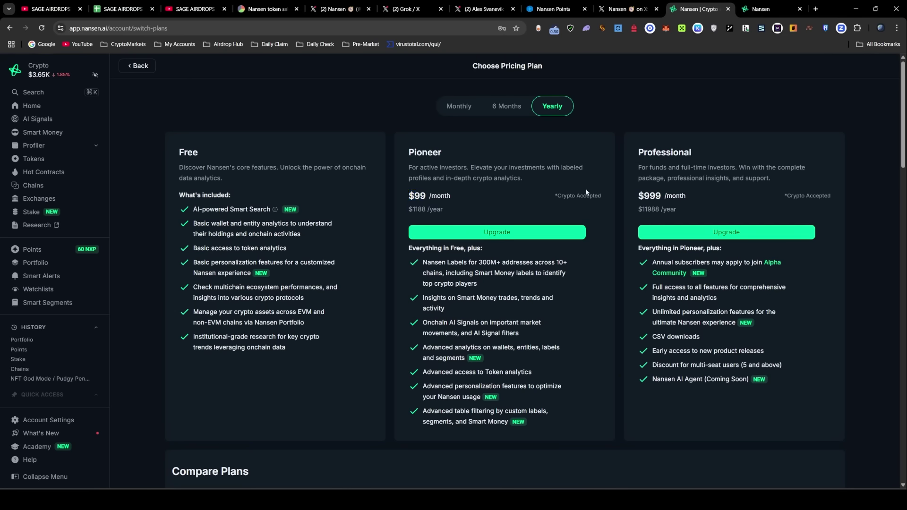
pyautogui.moveTo(641, 151); pyautogui.dragTo(692, 152)
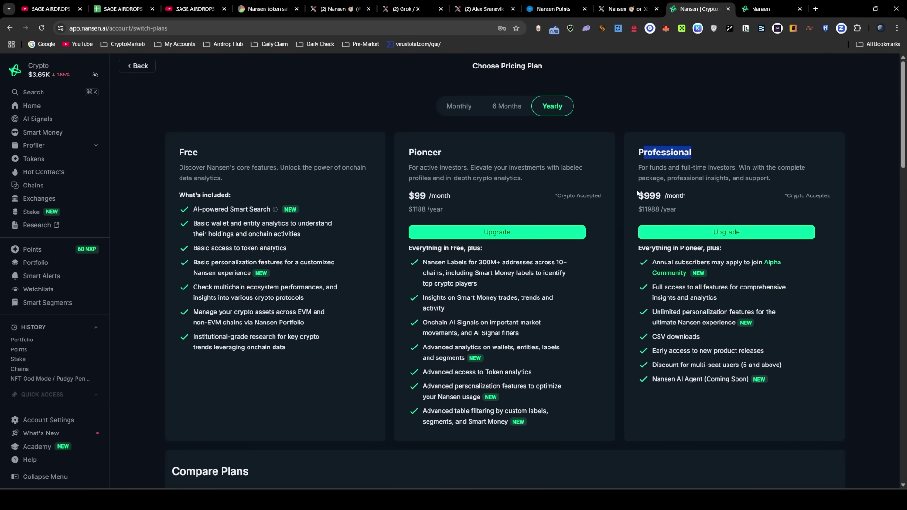
pyautogui.moveTo(637, 194); pyautogui.dragTo(674, 195)
pyautogui.click(698, 199)
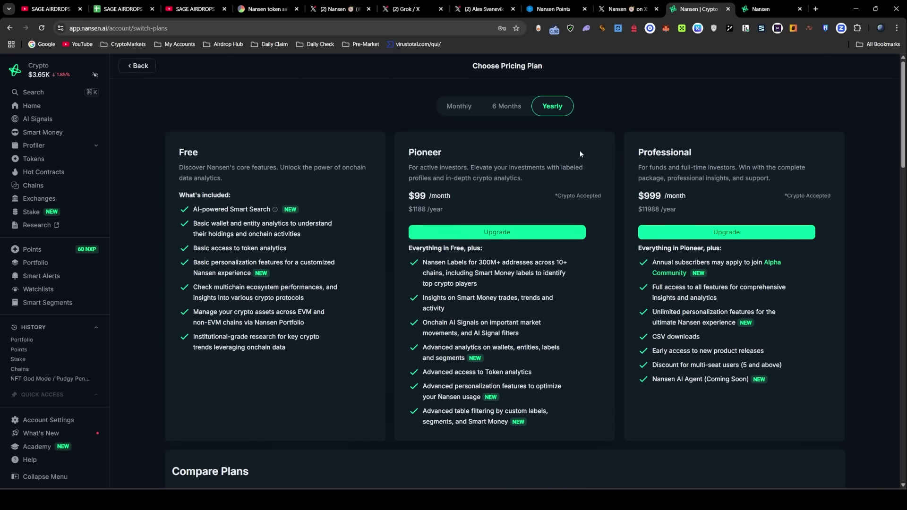
pyautogui.click(458, 106)
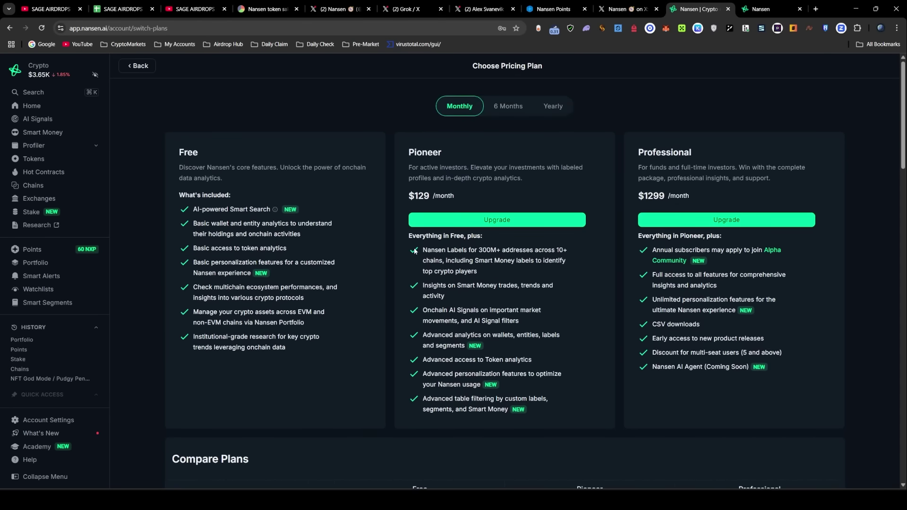
# Step: Recheck Nansen's How it works post on X, then return to Nansen and skim the assets on the Stake page
pyautogui.hotkey('ctrl', 'shift', 'Tab')
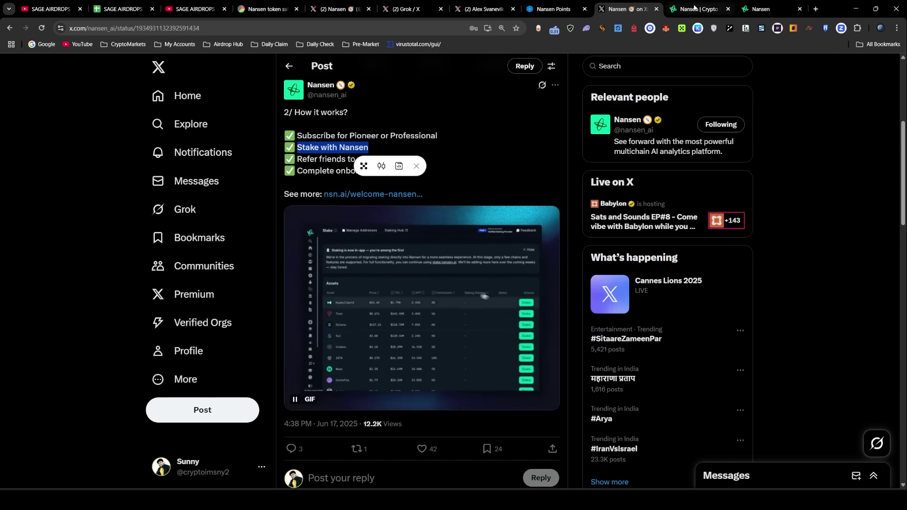
pyautogui.hotkey('ctrl', 'Tab')
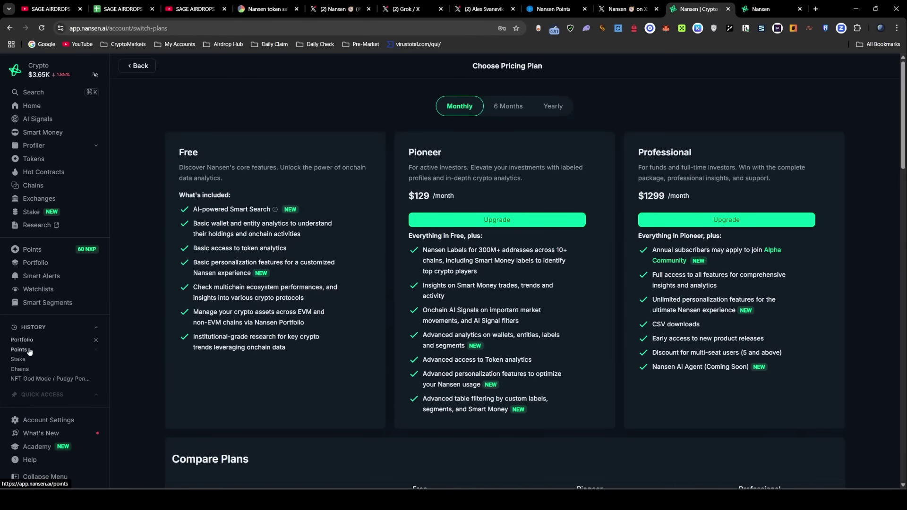
pyautogui.click(19, 359)
pyautogui.scroll(-5, 181, 299)
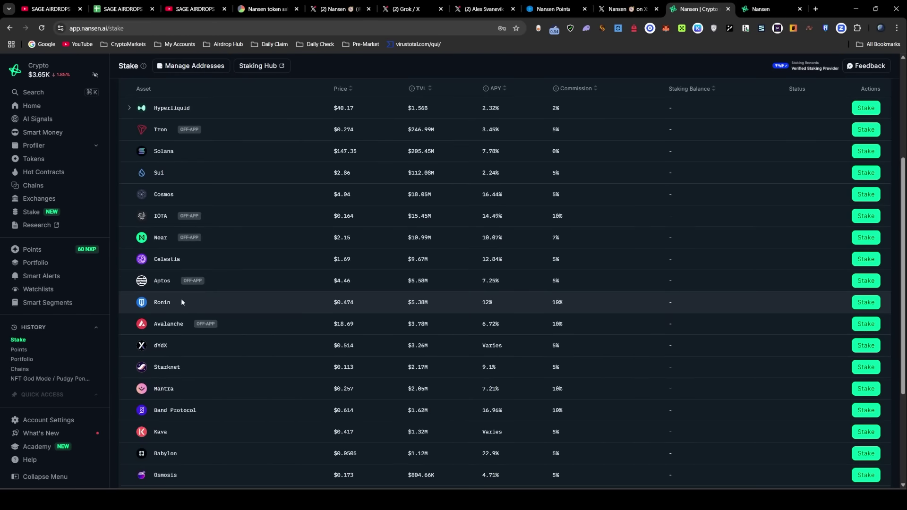
pyautogui.scroll(5, 183, 308)
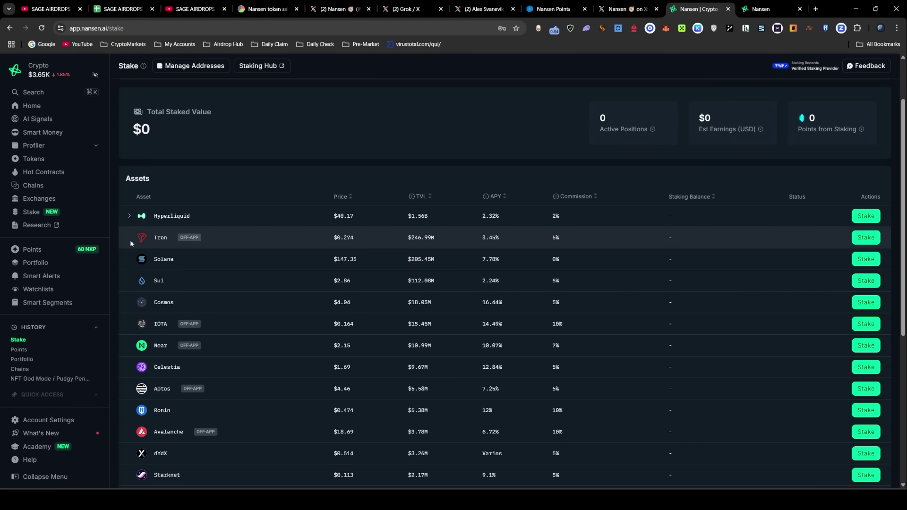
# Step: Start staking Solana and connect the Phantom wallet without using Ledger
pyautogui.click(866, 263)
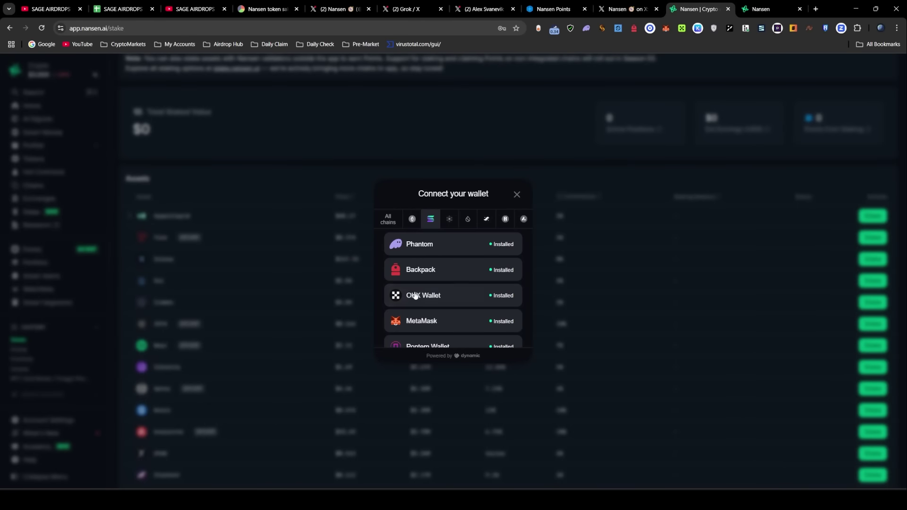
pyautogui.click(434, 246)
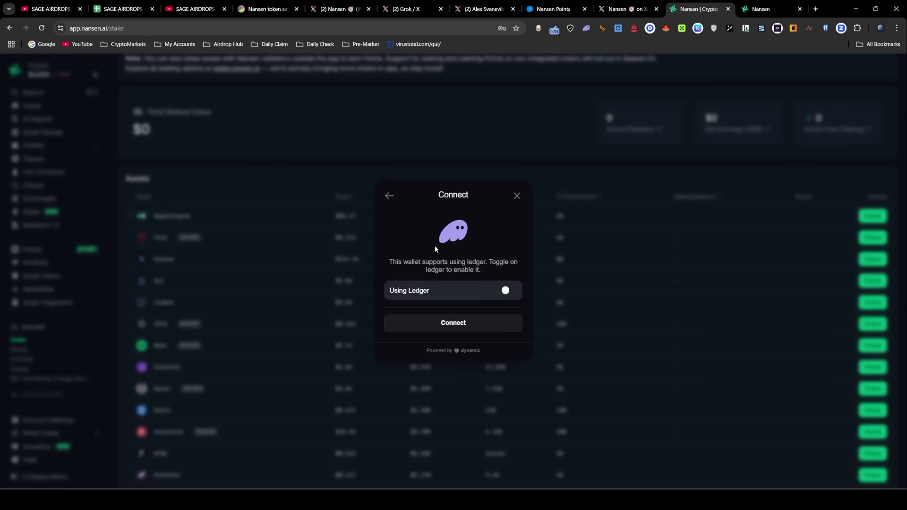
pyautogui.click(452, 324)
# Step: Stake 0.1 SOL on Solana, approve the transaction in Phantom Wallet, and return to the Stake page
pyautogui.click(865, 256)
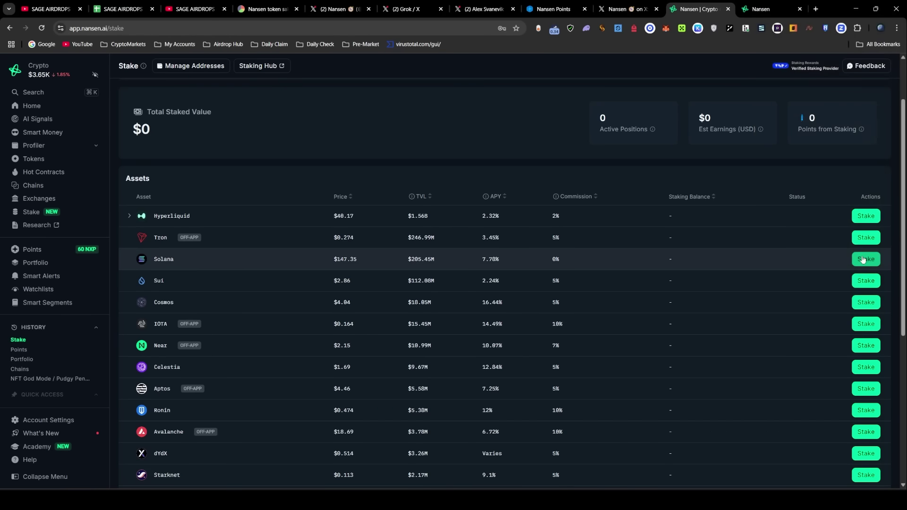
pyautogui.click(868, 259)
pyautogui.click(423, 289)
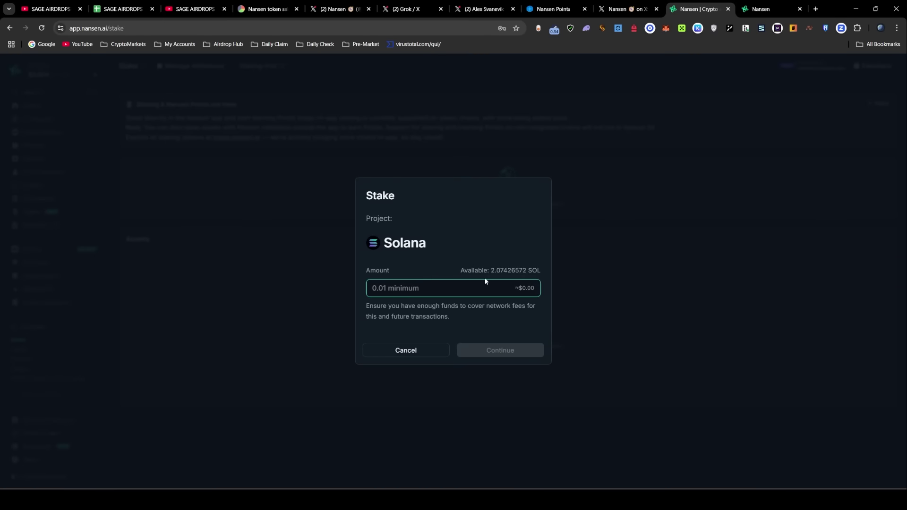
pyautogui.write('0.1')
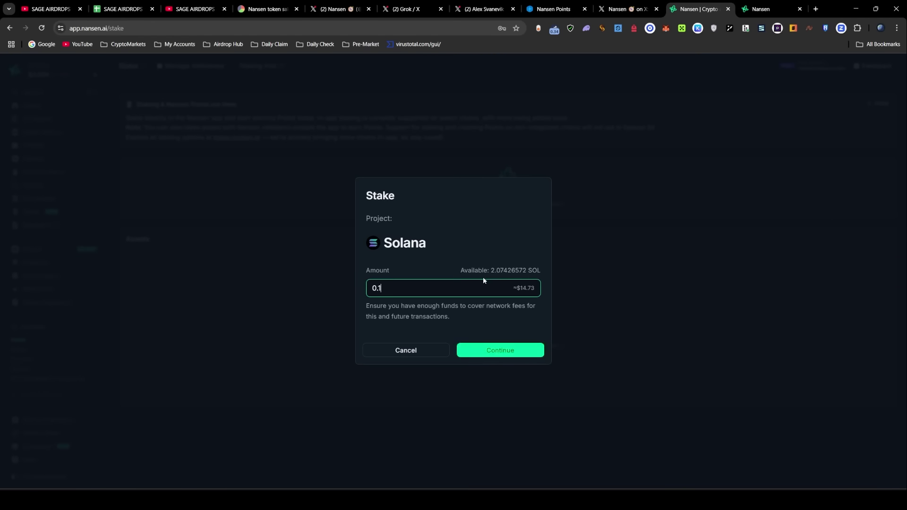
pyautogui.click(500, 350)
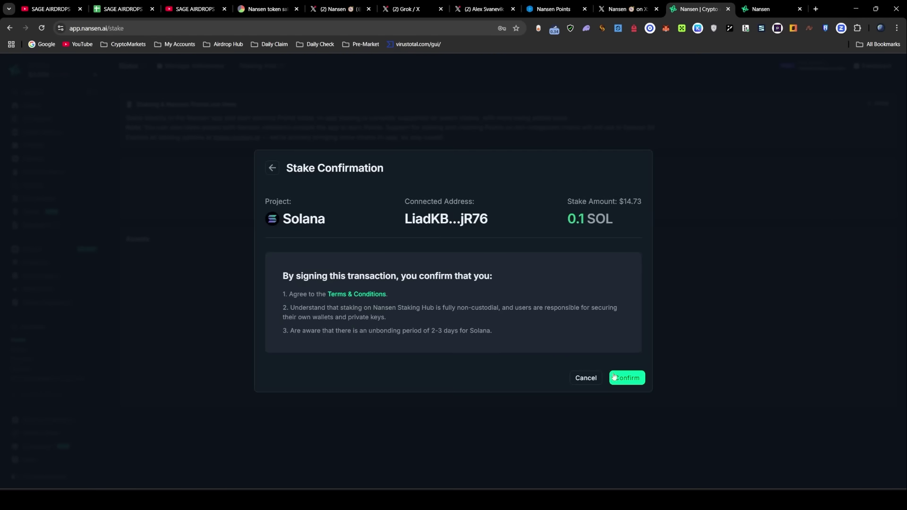
pyautogui.click(623, 377)
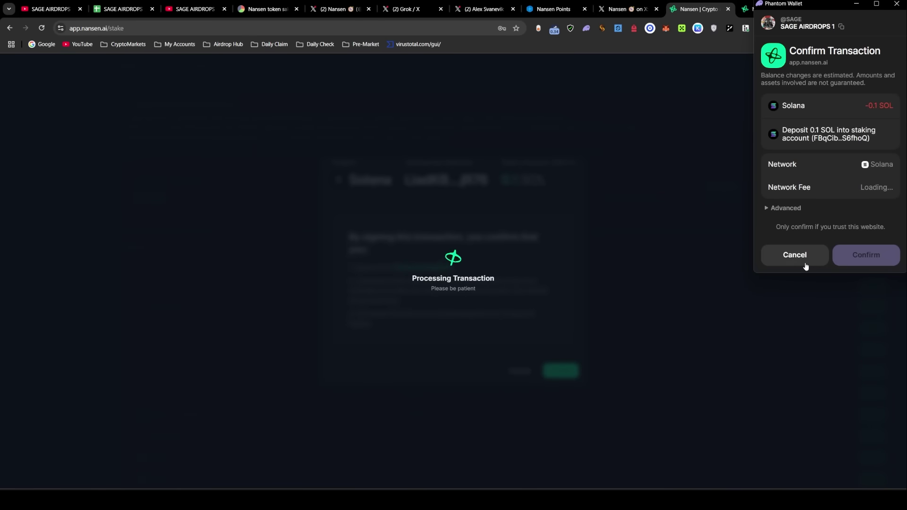
pyautogui.click(869, 255)
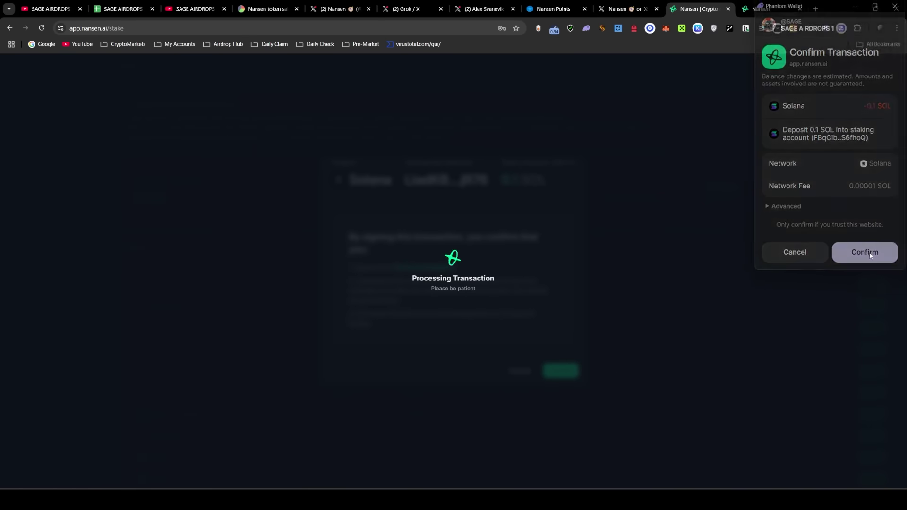
pyautogui.click(452, 305)
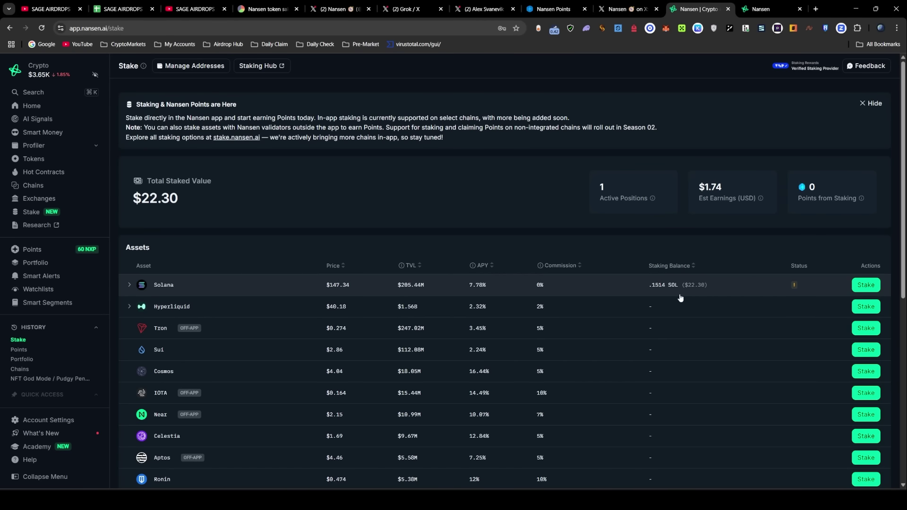
# Step: Review the staking summary and the Assets table, including the Solana staking balance
pyautogui.scroll(-1, 385, 339)
pyautogui.scroll(1, 364, 320)
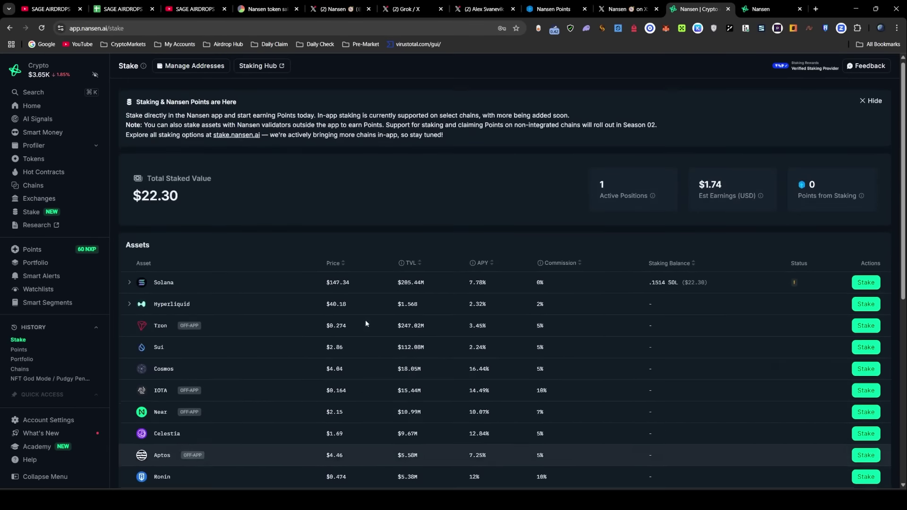
pyautogui.scroll(-5, 458, 319)
pyautogui.scroll(4, 454, 260)
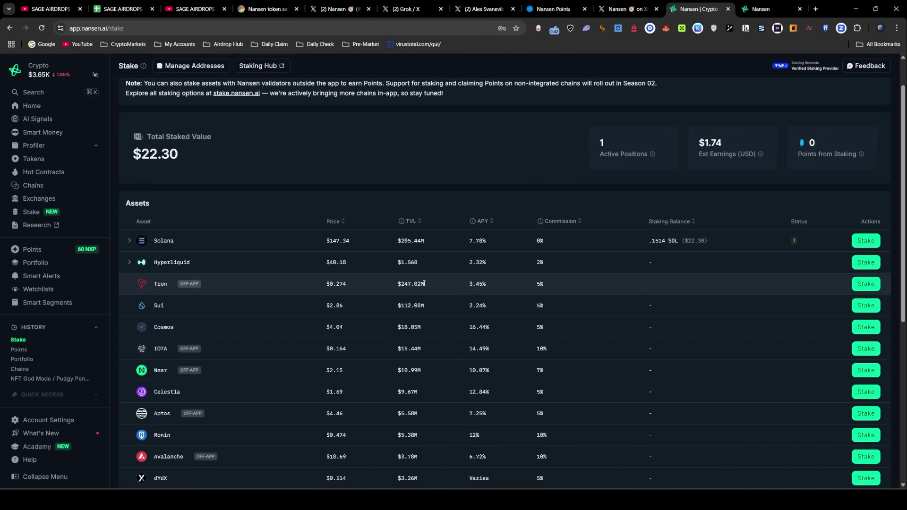
# Step: Switch to Nansen's How it works post on X, highlight the Refer friends to paid plans line, and clear the highlight
pyautogui.click(624, 9)
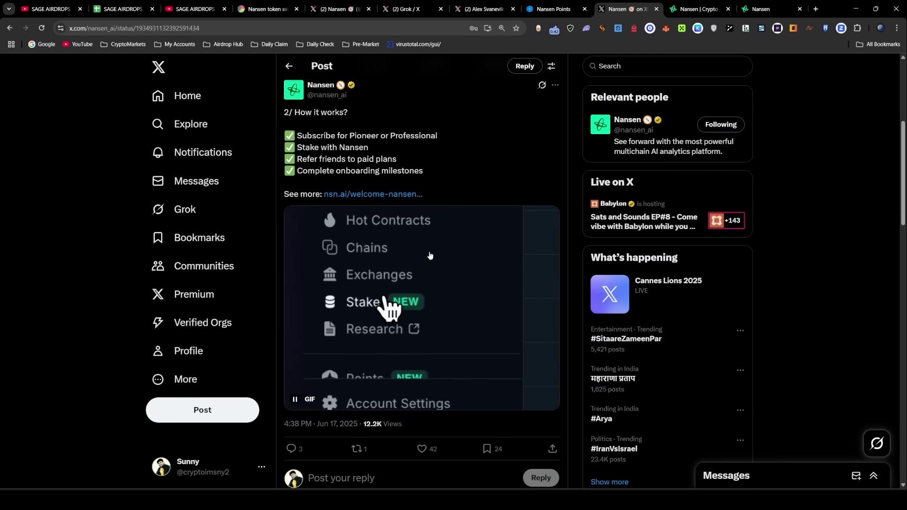
pyautogui.moveTo(297, 160)
pyautogui.mouseDown()
pyautogui.moveTo(389, 162)
pyautogui.moveTo(299, 161)
pyautogui.mouseUp()
pyautogui.click(412, 161)
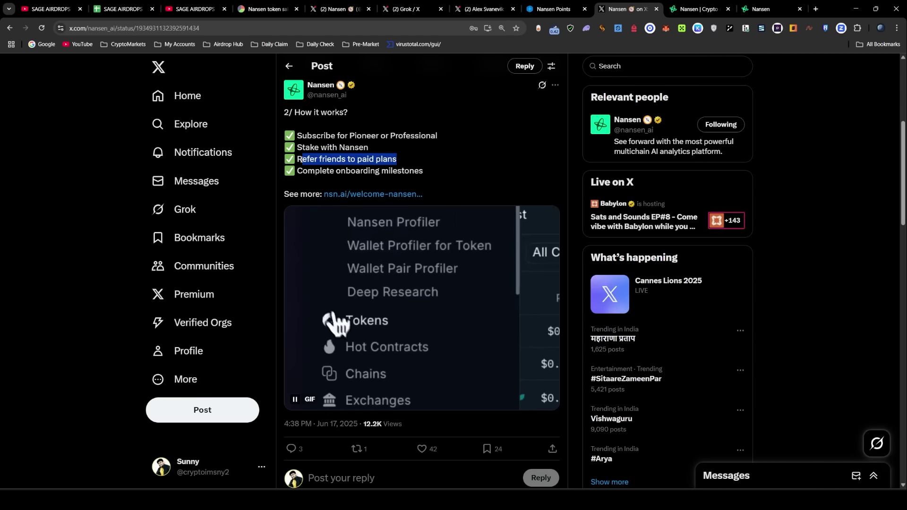
pyautogui.click(405, 162)
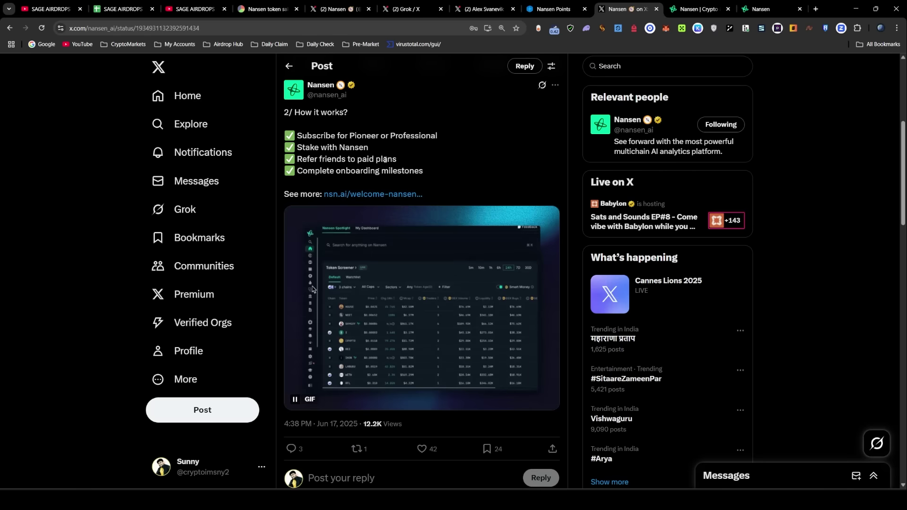
# Step: Highlight the Refer friends to paid plans and Complete onboarding milestones lines in Nansen's How it works post
pyautogui.moveTo(405, 162); pyautogui.dragTo(297, 160)
pyautogui.click(364, 182)
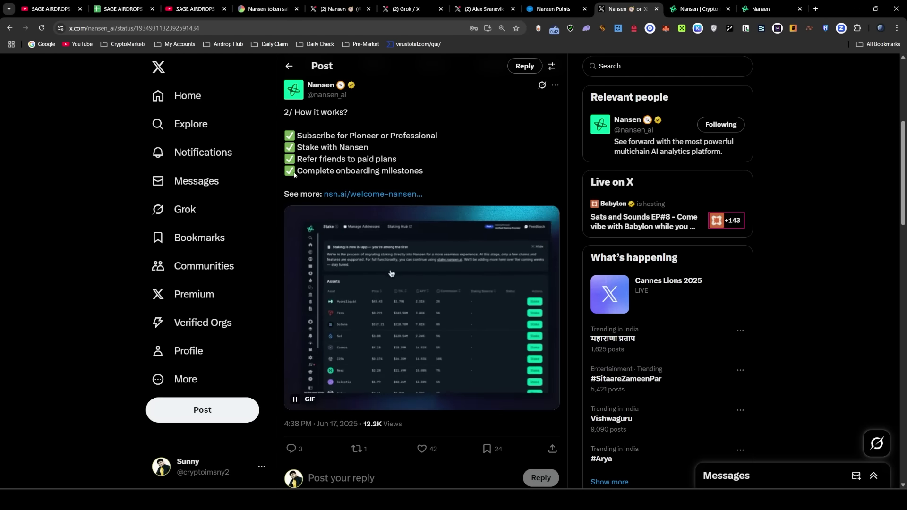
pyautogui.moveTo(297, 171); pyautogui.dragTo(425, 173)
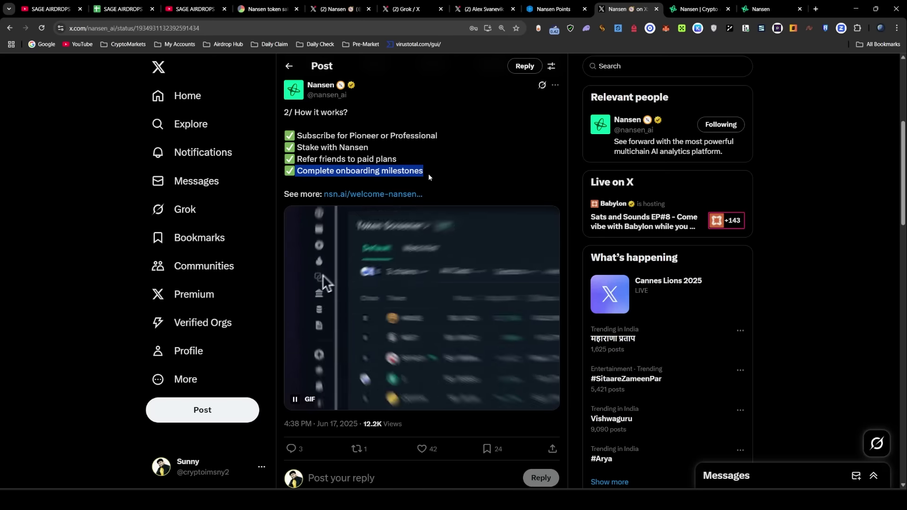
pyautogui.click(387, 175)
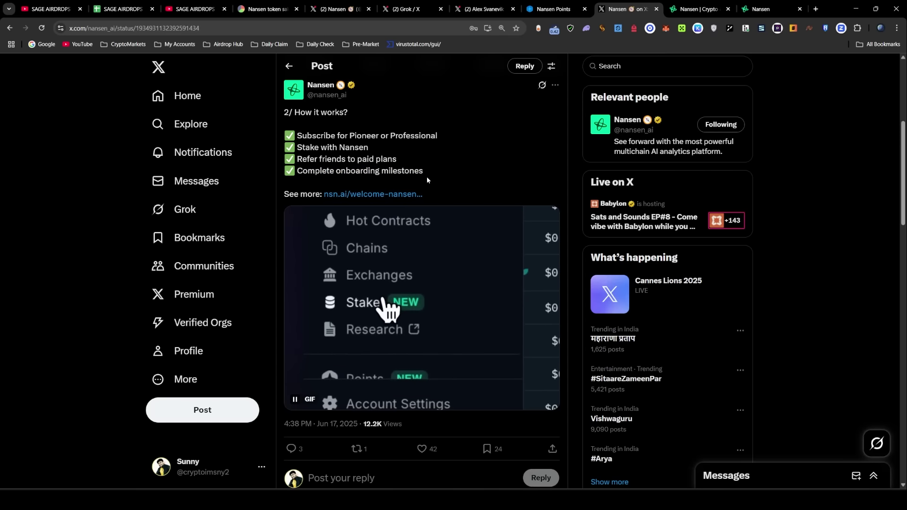
pyautogui.moveTo(425, 172); pyautogui.dragTo(297, 167)
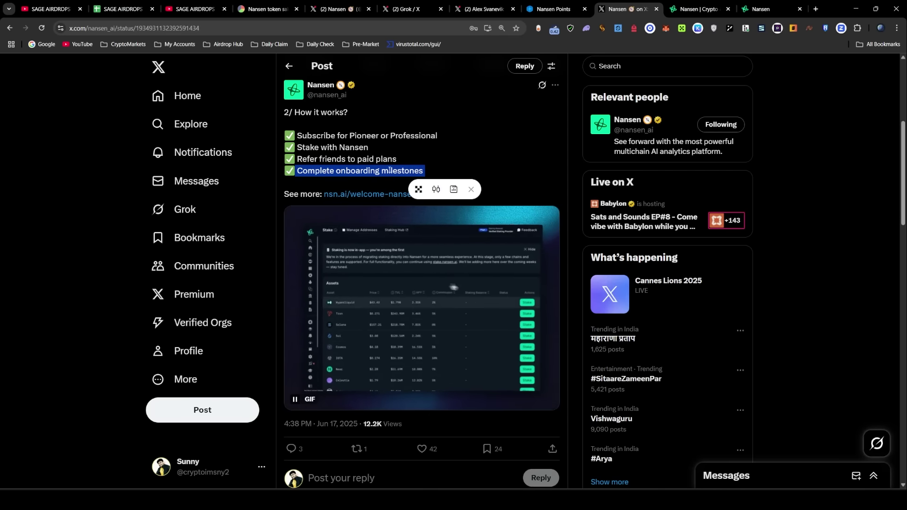
pyautogui.click(433, 174)
pyautogui.tripleClick(432, 174)
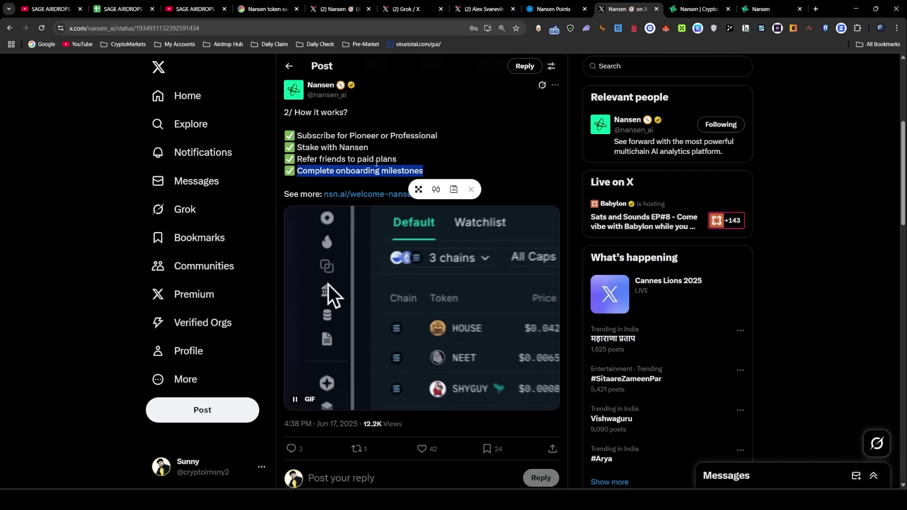
# Step: Switch back to the Nansen Stake page, open the Portfolio page, and view its breakdown by address
pyautogui.scroll(-3, 331, 293)
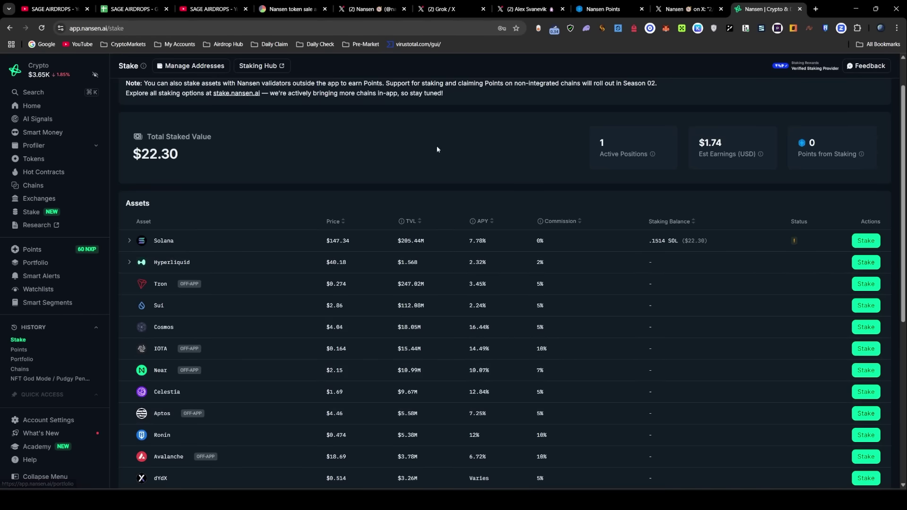
pyautogui.scroll(1, 232, 209)
pyautogui.scroll(-2, 304, 177)
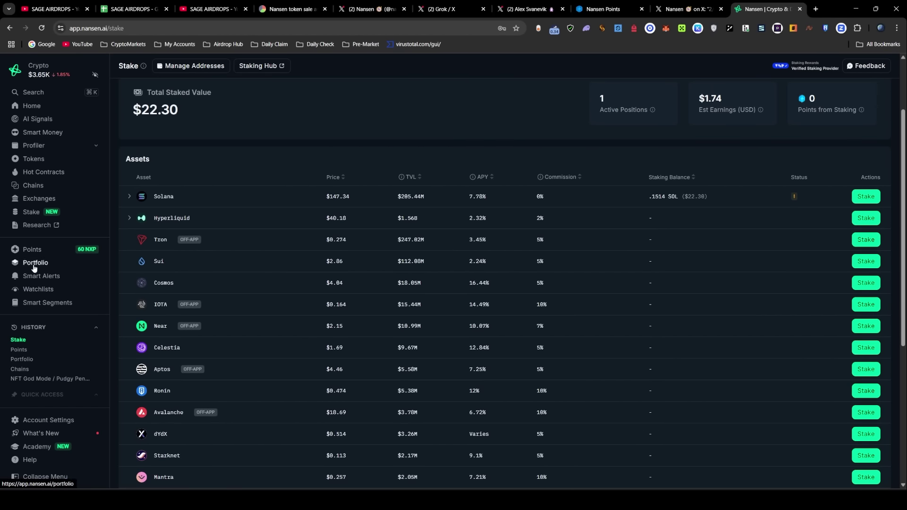
pyautogui.click(34, 268)
pyautogui.click(335, 174)
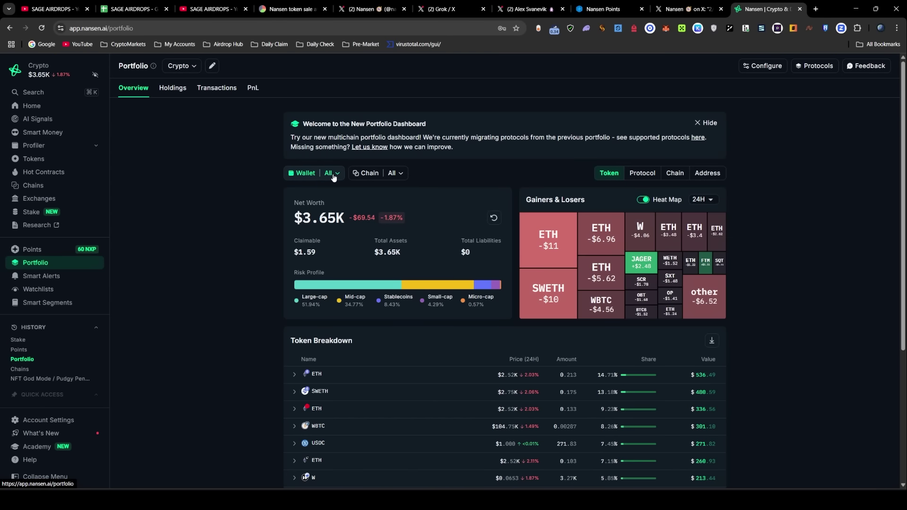
pyautogui.click(395, 173)
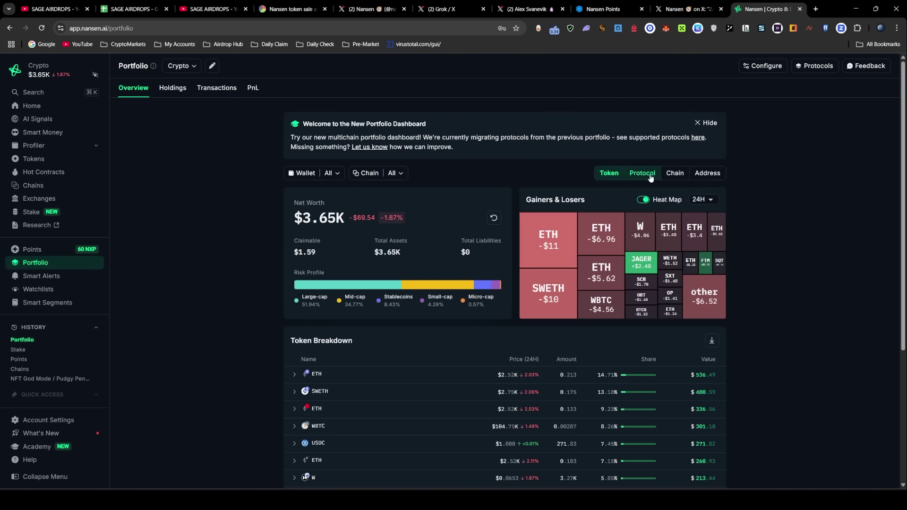
pyautogui.click(675, 173)
pyautogui.click(707, 173)
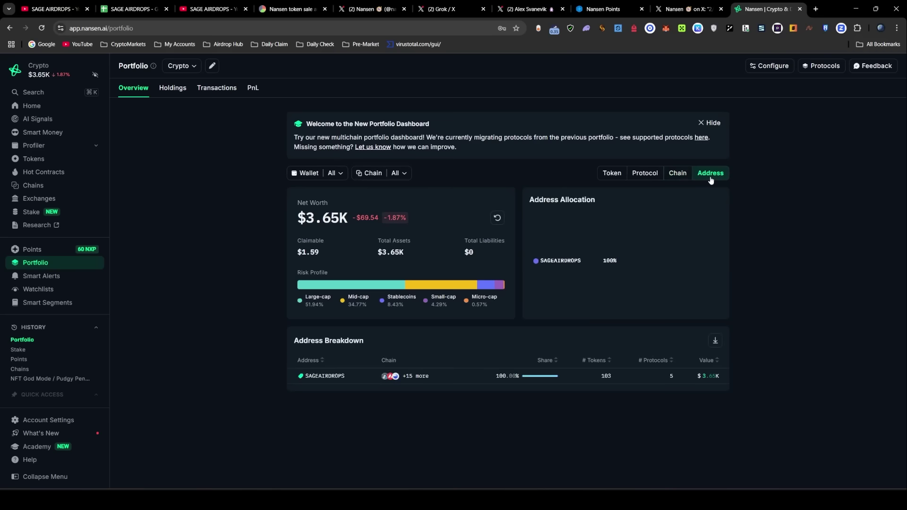
# Step: Check the list of available portfolios, and examine the upgrade notice on the Smart Alerts page
pyautogui.click(202, 69)
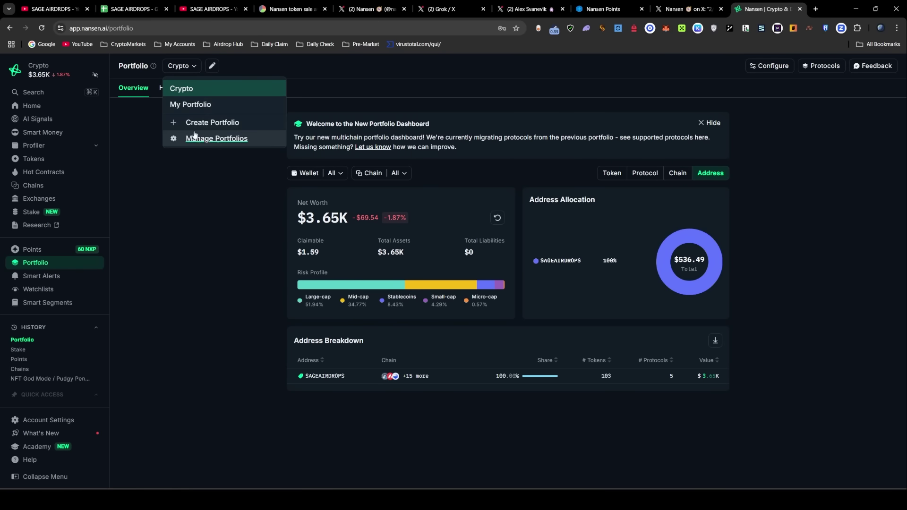
pyautogui.click(217, 186)
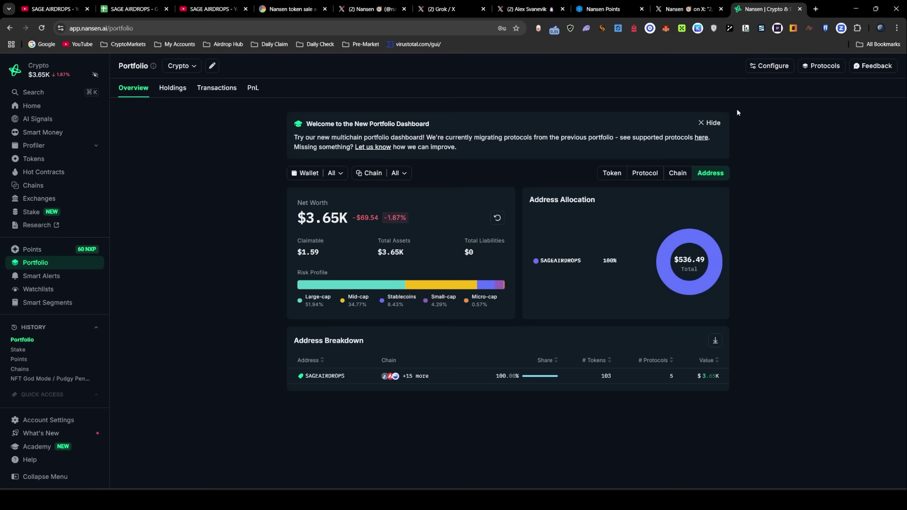
pyautogui.click(49, 279)
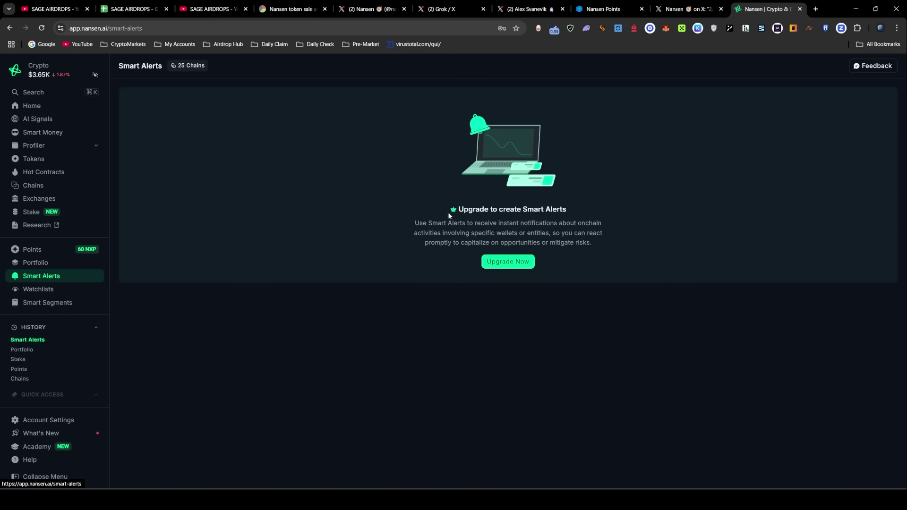
pyautogui.moveTo(449, 216); pyautogui.dragTo(581, 216)
# Step: Start adding a wallet to the watchlist, selecting pennilesswassie.sismo.eth (Tetranode) and naming it Whale
pyautogui.click(40, 289)
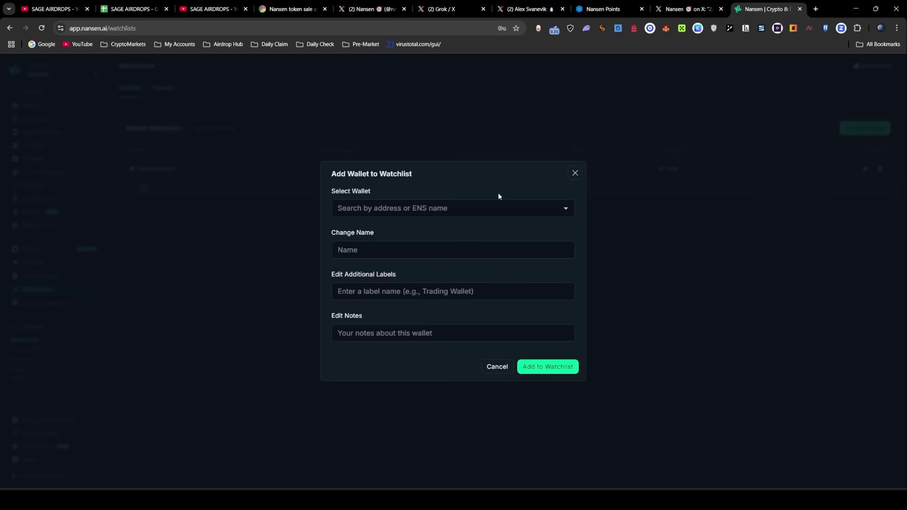
pyautogui.click(498, 208)
pyautogui.rightClick(446, 298)
pyautogui.click(425, 292)
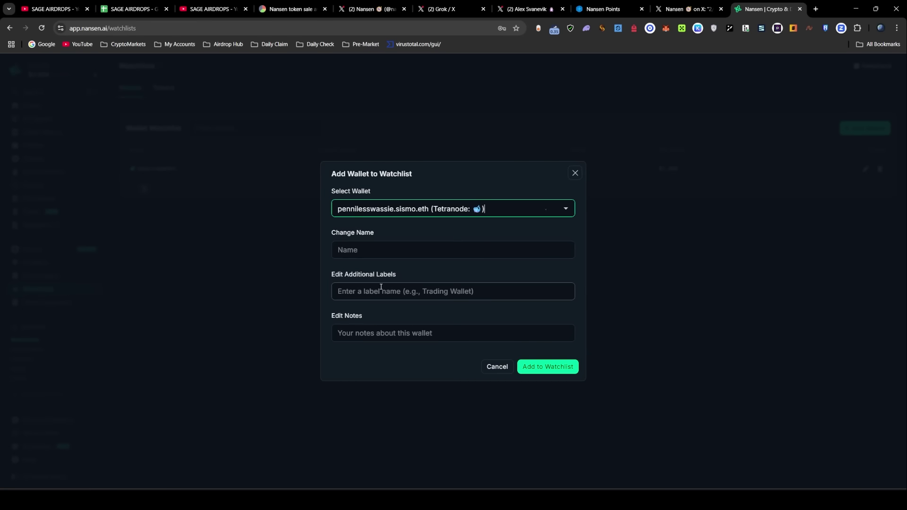
pyautogui.click(361, 249)
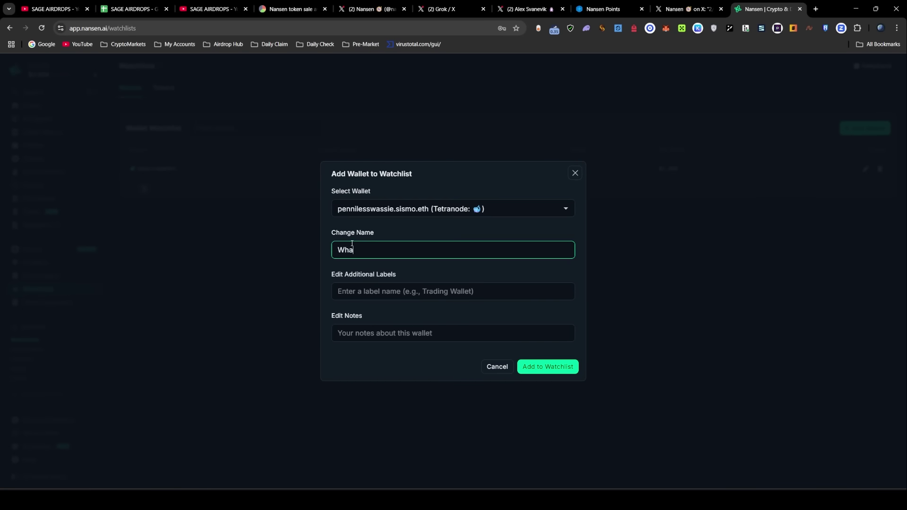
# Step: Give the Whale wallet the Wallet to Watch label, leave its notes empty, and add it to the watchlist
pyautogui.click(383, 289)
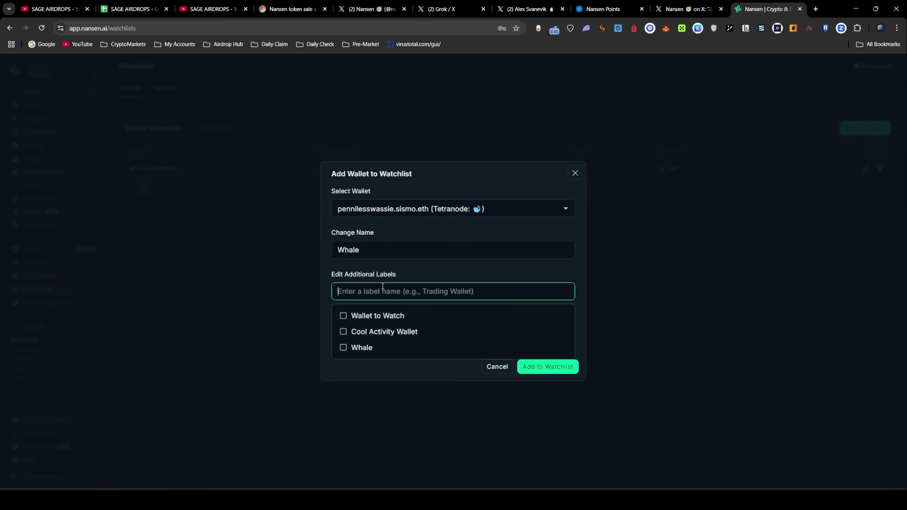
pyautogui.click(367, 321)
pyautogui.click(427, 266)
pyautogui.click(360, 336)
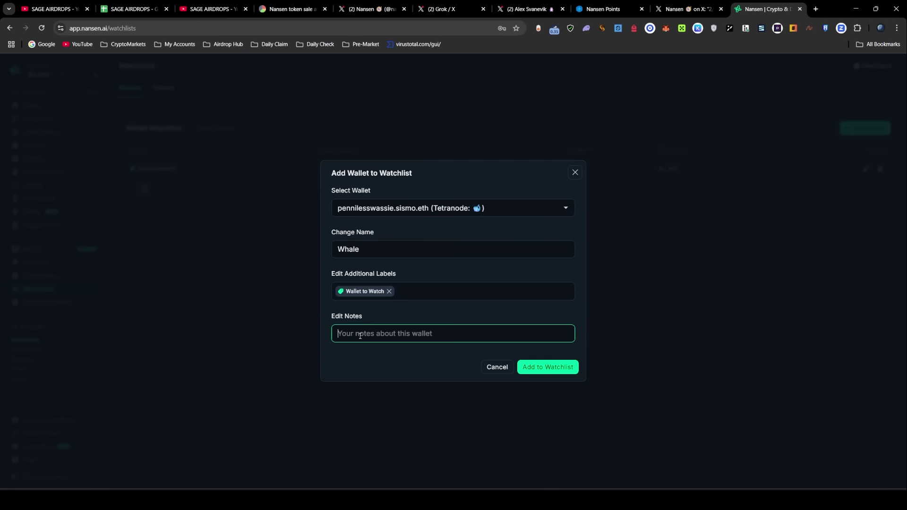
pyautogui.click(542, 365)
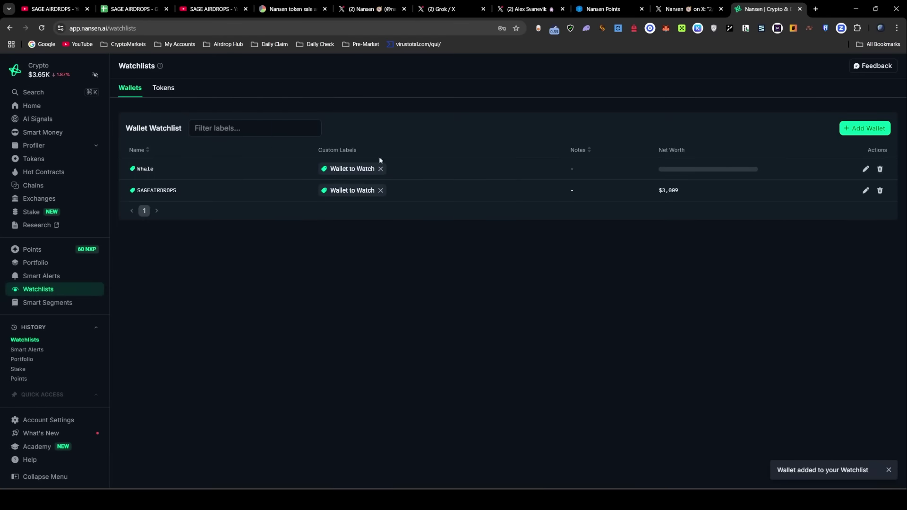
# Step: Open the Whale wallet's profile from the watchlist and examine its total balance
pyautogui.click(159, 175)
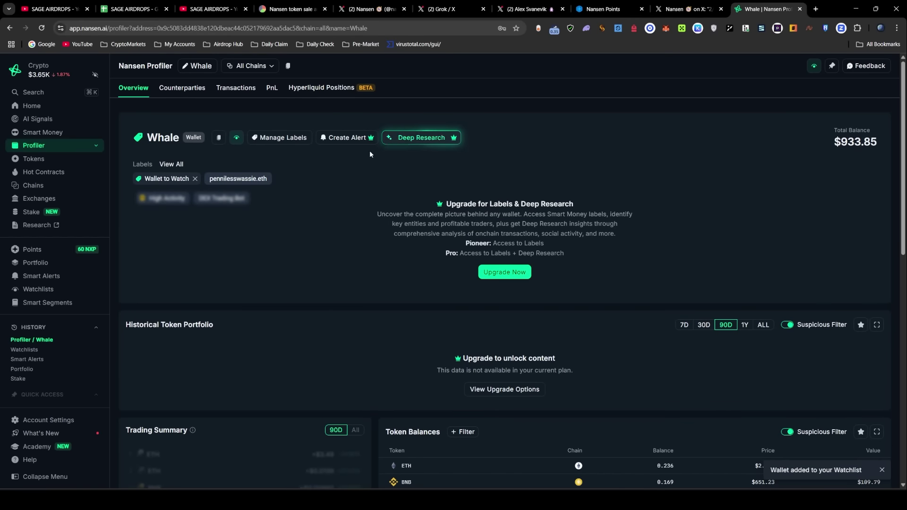
pyautogui.moveTo(833, 135); pyautogui.dragTo(879, 144)
pyautogui.click(700, 149)
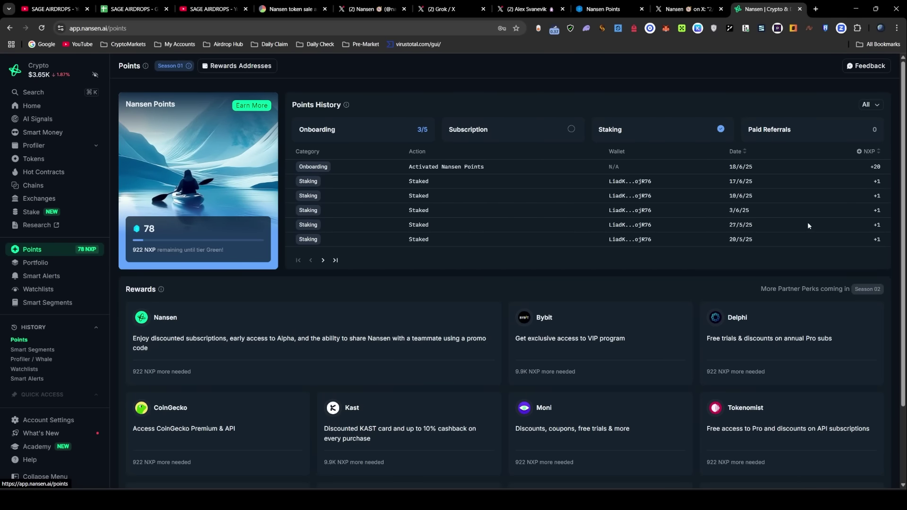
# Step: Review the Points History and the partner rewards on the Nansen Points page
pyautogui.scroll(-2, 680, 212)
pyautogui.scroll(2, 440, 343)
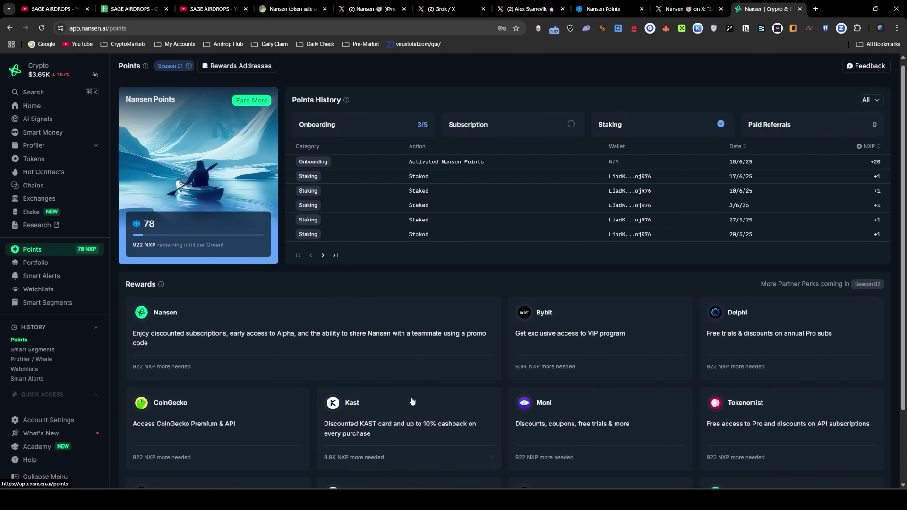
pyautogui.scroll(-1, 478, 218)
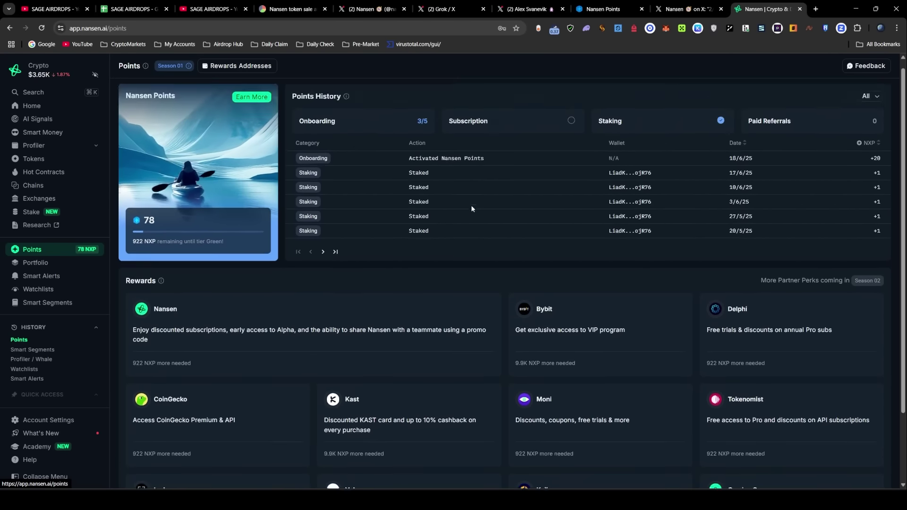
pyautogui.scroll(-2, 869, 197)
pyautogui.scroll(2, 878, 177)
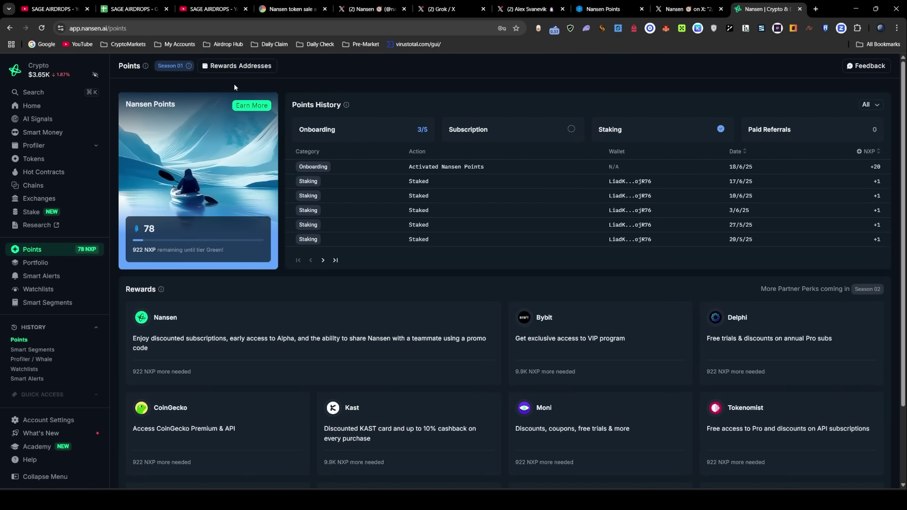
# Step: Open NXP Quests and look through the list of all quests for earning more Nansen Points
pyautogui.click(251, 106)
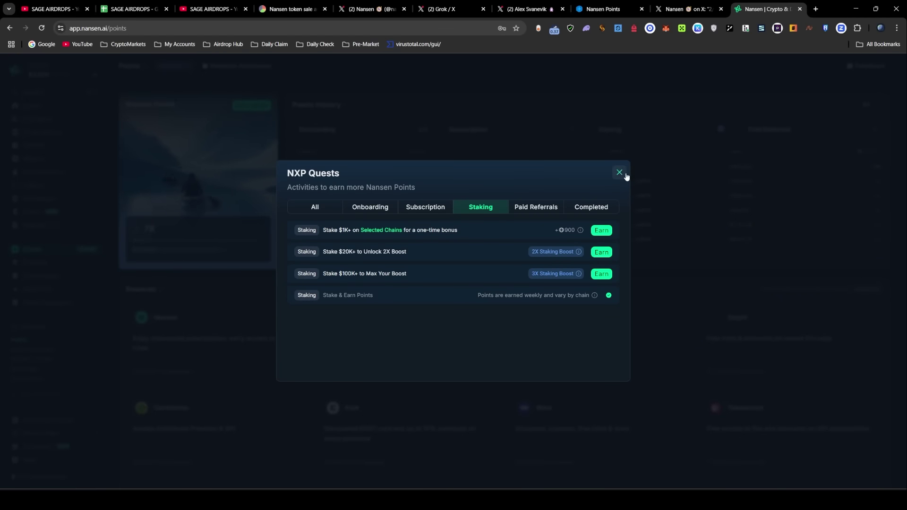
pyautogui.click(620, 173)
pyautogui.click(251, 105)
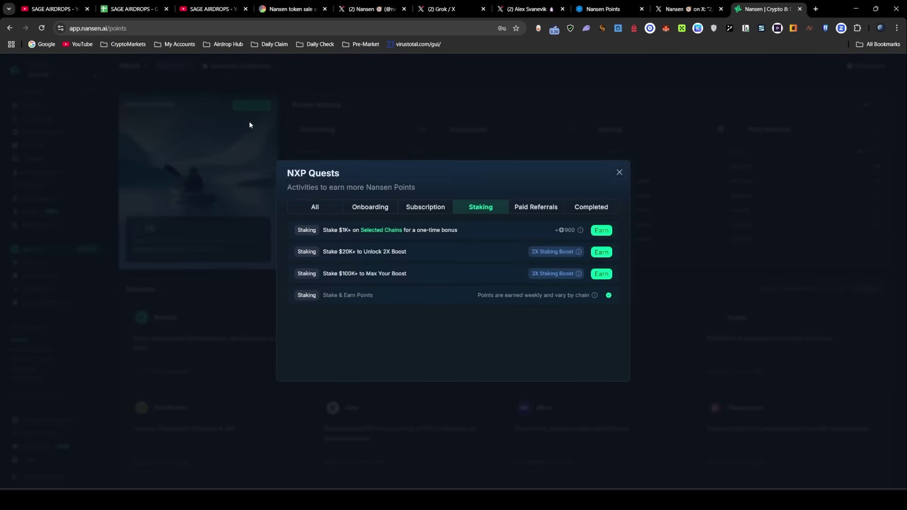
pyautogui.click(331, 209)
pyautogui.rightClick(328, 208)
pyautogui.click(507, 223)
pyautogui.scroll(-2, 446, 251)
pyautogui.scroll(3, 444, 269)
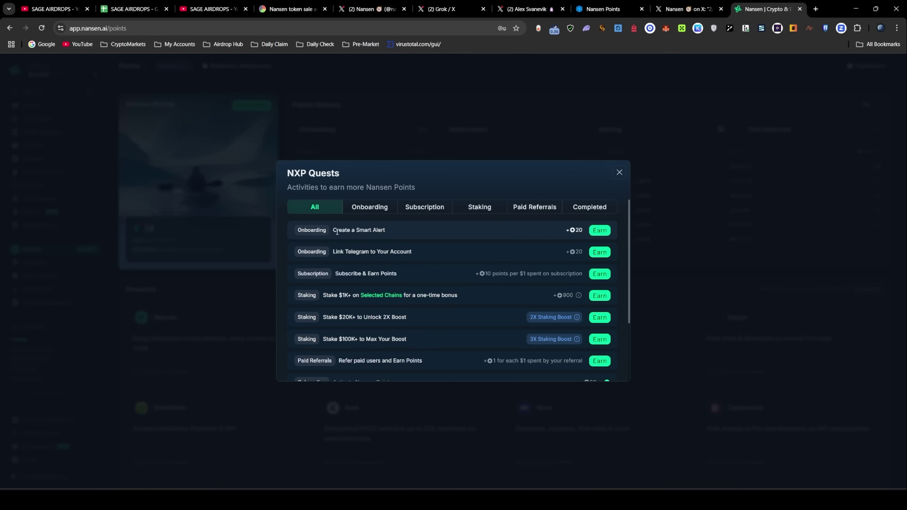
# Step: Follow the Create a Smart Alert quest to the upgrade pricing plans and return to the Points page
pyautogui.click(590, 232)
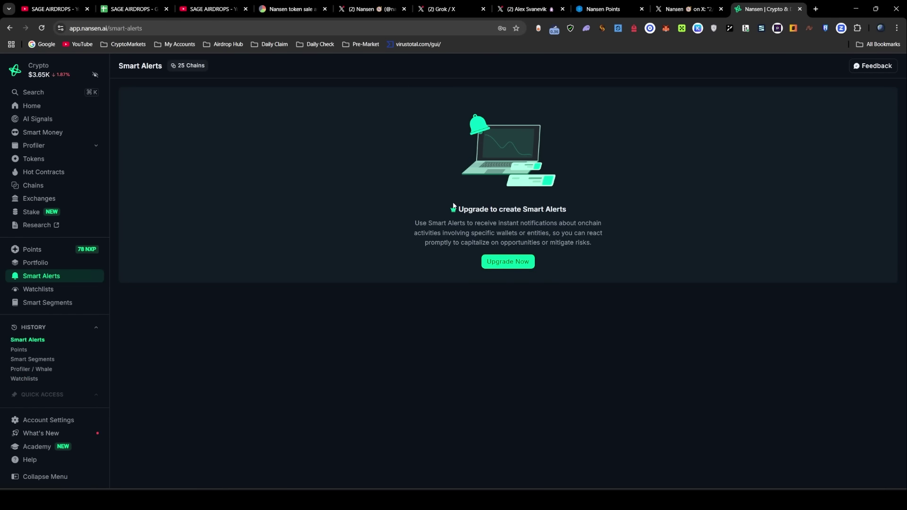
pyautogui.click(516, 264)
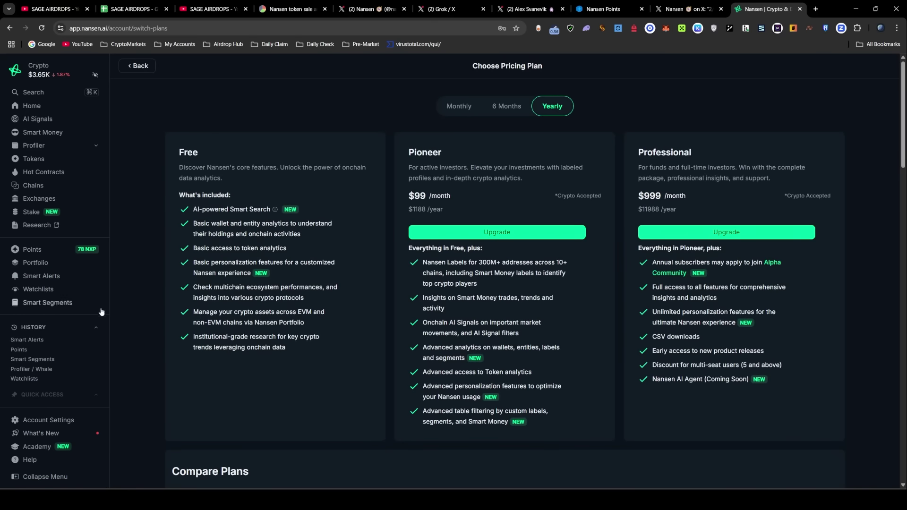
pyautogui.click(32, 249)
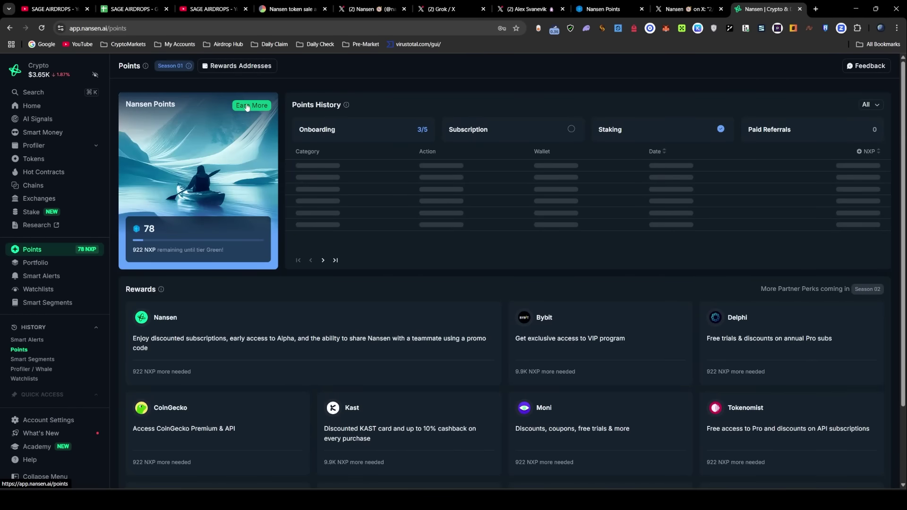
# Step: Reopen NXP Quests, highlight the Link Telegram to Your Account quest, and start it
pyautogui.click(247, 107)
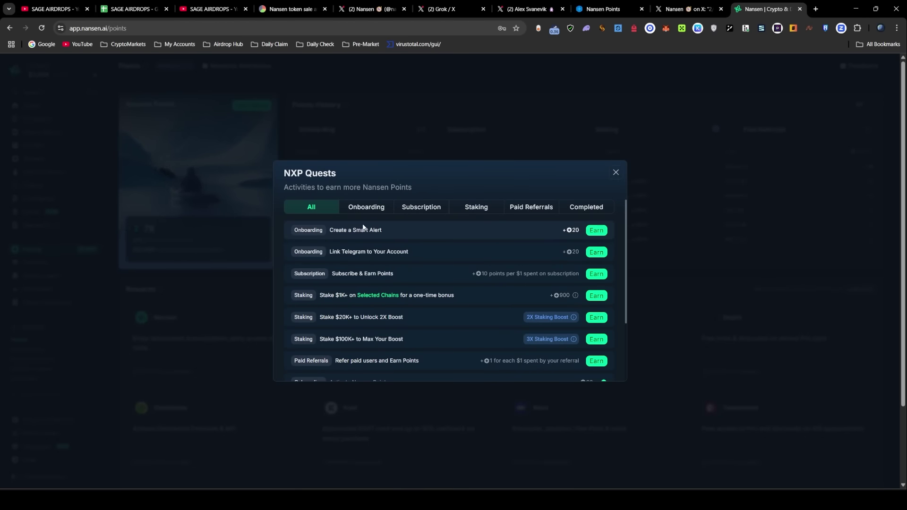
pyautogui.moveTo(334, 253); pyautogui.dragTo(454, 254)
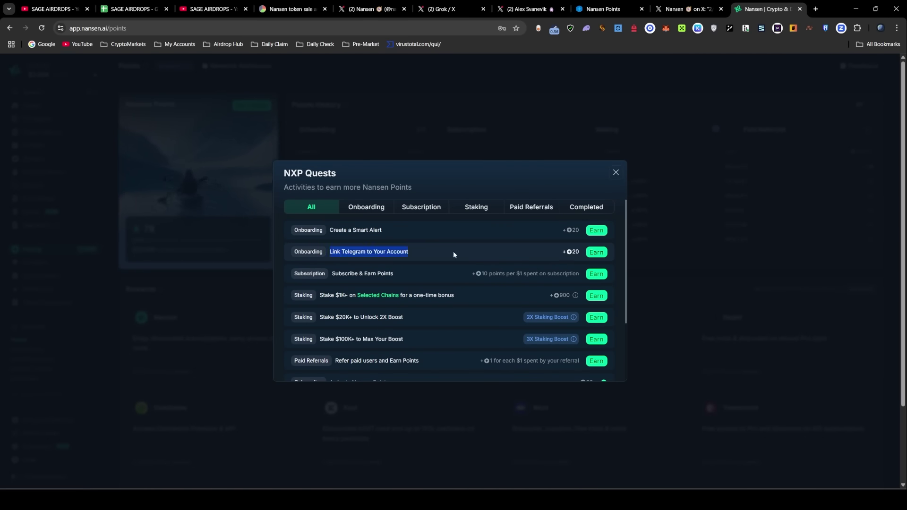
pyautogui.click(412, 256)
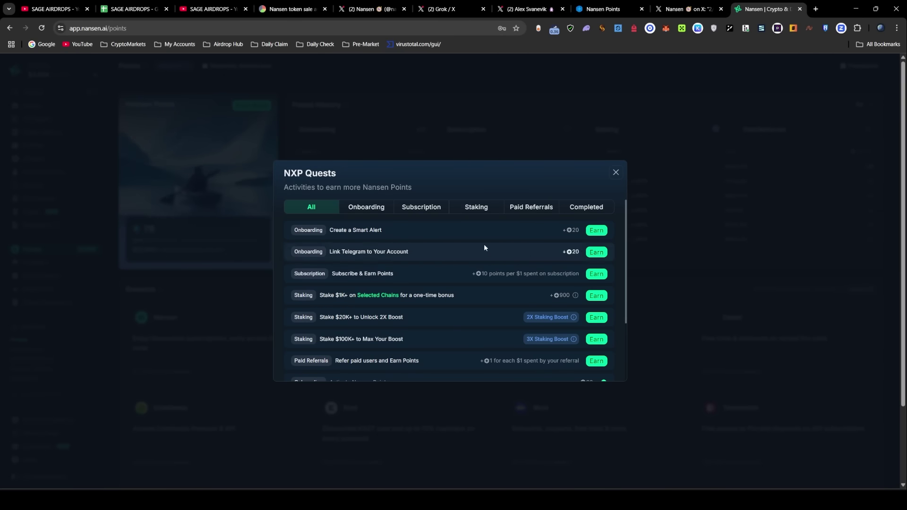
pyautogui.moveTo(331, 251); pyautogui.dragTo(413, 253)
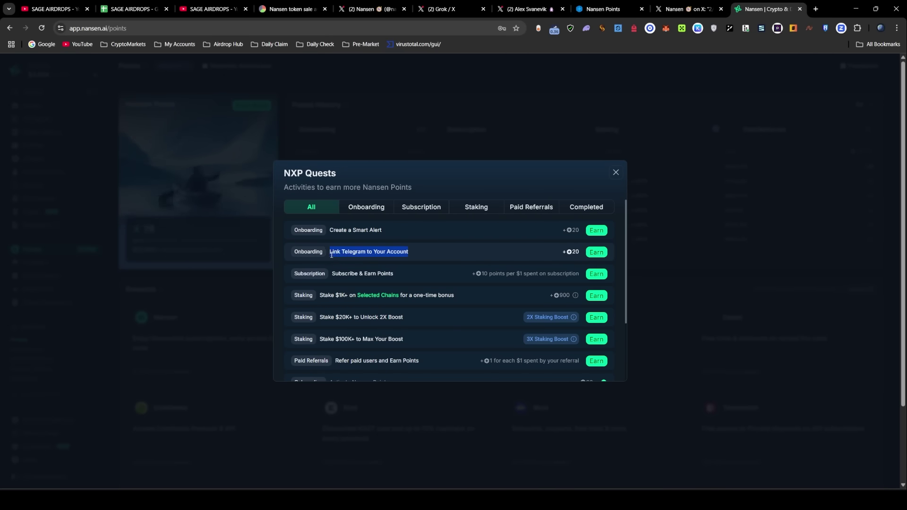
pyautogui.click(596, 253)
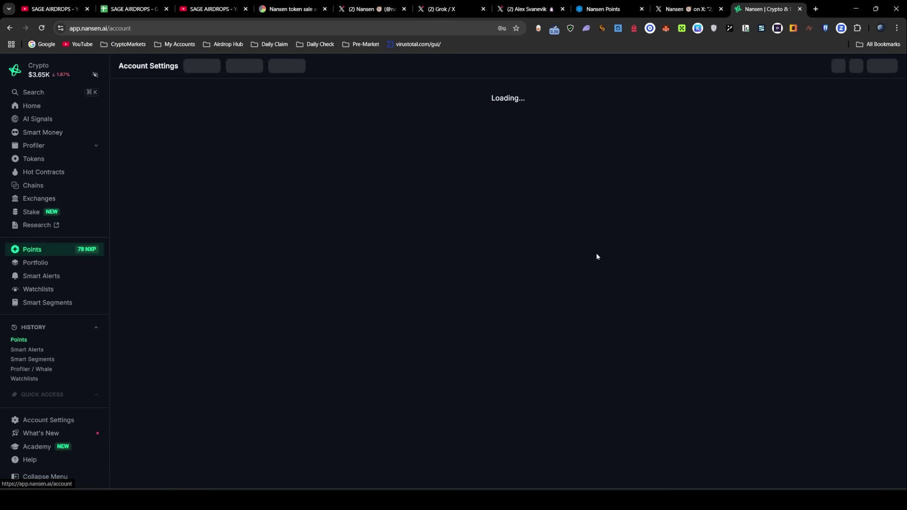
# Step: Open the Telegram account connection form in Account Settings and close it without adding a username
pyautogui.scroll(-2, 563, 278)
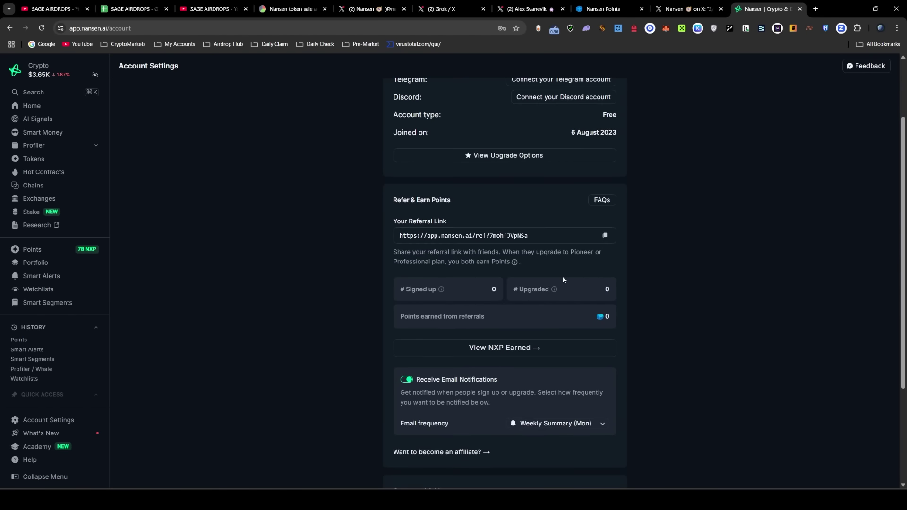
pyautogui.click(534, 81)
pyautogui.click(373, 256)
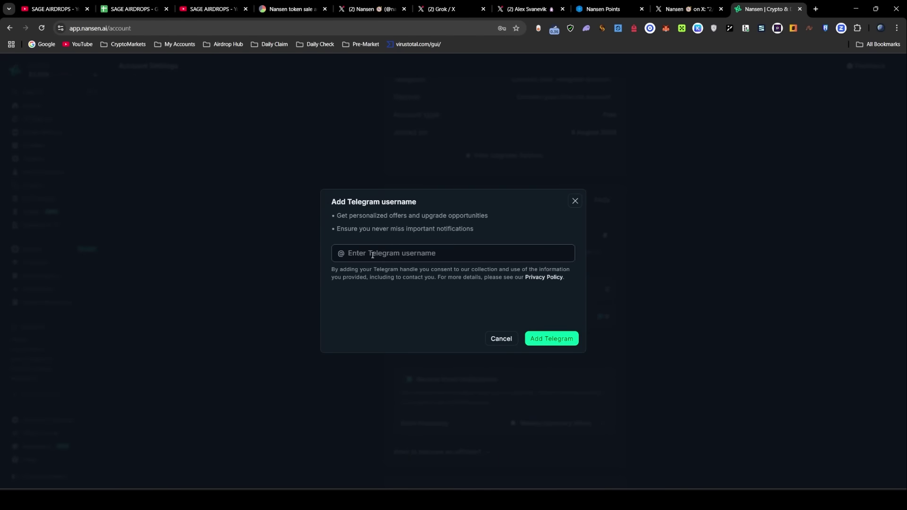
pyautogui.click(575, 201)
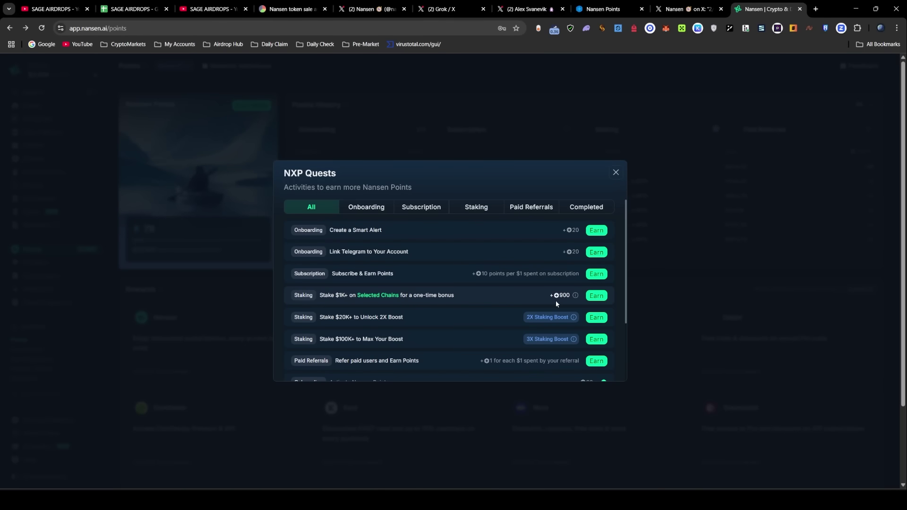
# Step: Examine the staking quests in NXP Quests: the $1K+ one-time bonus, the $20K+ 2X boost and the $100K+ maximum boost
pyautogui.moveTo(548, 296); pyautogui.dragTo(577, 300)
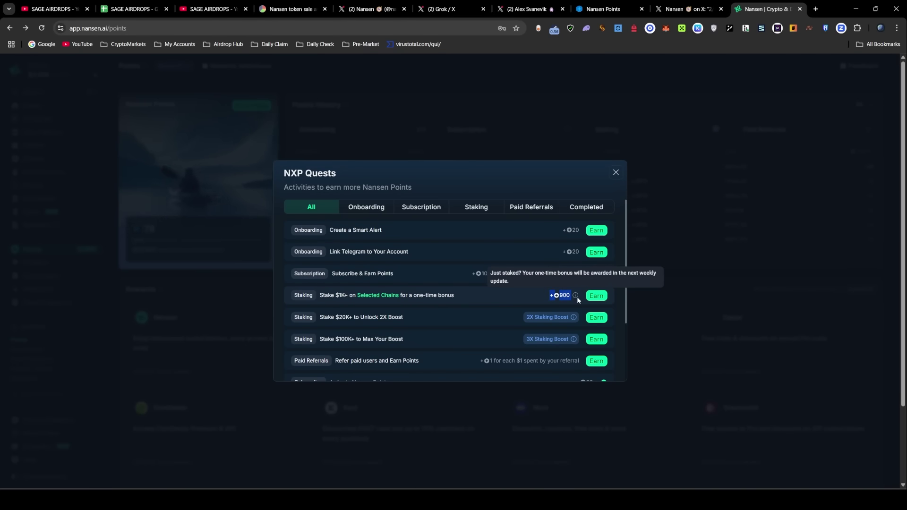
pyautogui.moveTo(353, 297); pyautogui.dragTo(474, 298)
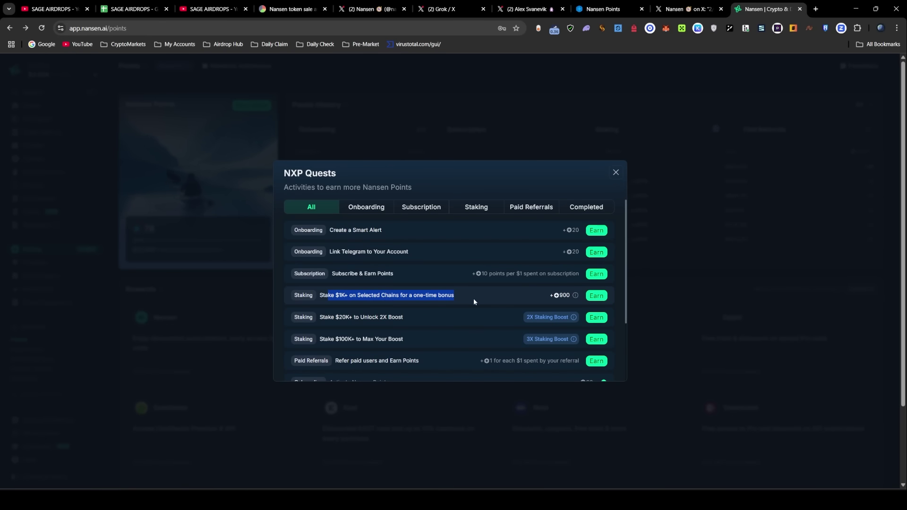
pyautogui.click(549, 294)
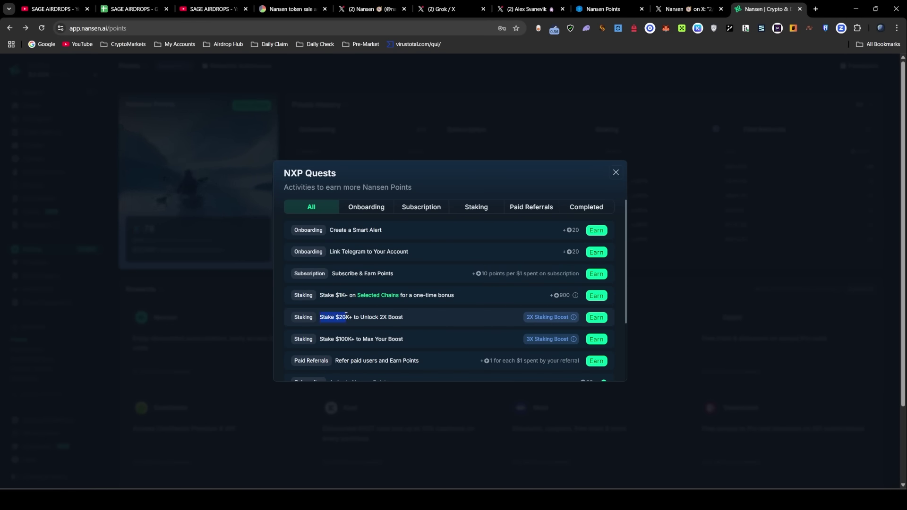
pyautogui.scroll(-1, 347, 324)
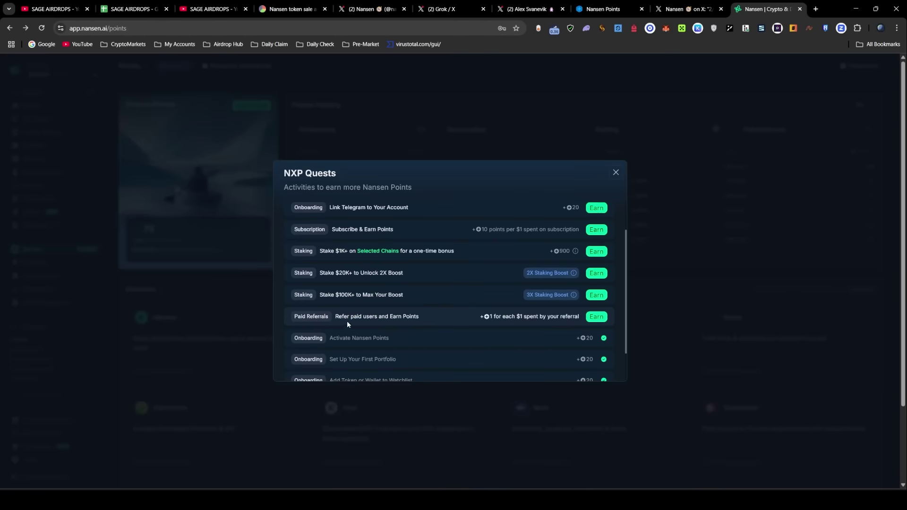
pyautogui.moveTo(321, 297); pyautogui.dragTo(428, 304)
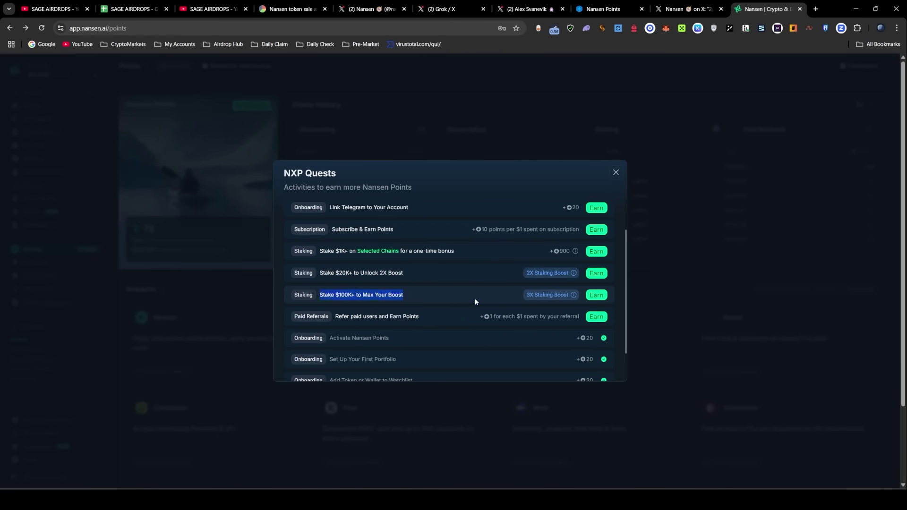
pyautogui.click(340, 294)
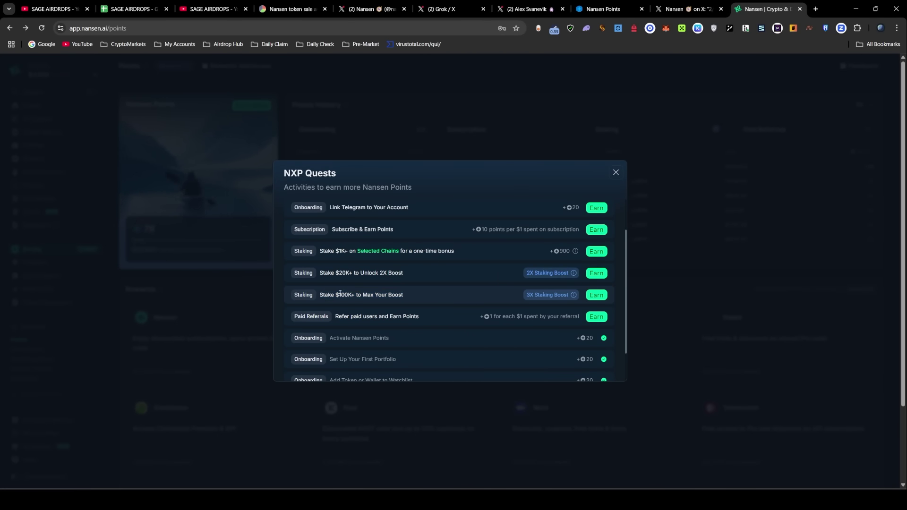
# Step: Examine the Refer paid users and Earn Points quest and the completed quests, and close NXP Quests
pyautogui.scroll(-1, 432, 296)
pyautogui.tripleClick(456, 281)
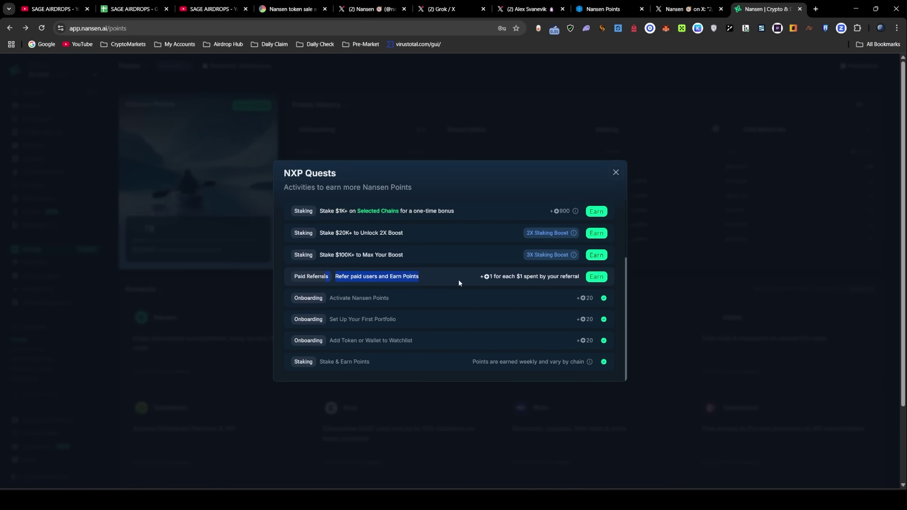
pyautogui.click(571, 282)
pyautogui.moveTo(475, 276); pyautogui.dragTo(588, 279)
pyautogui.scroll(-2, 519, 285)
pyautogui.moveTo(511, 302); pyautogui.dragTo(481, 360)
pyautogui.scroll(5, 506, 282)
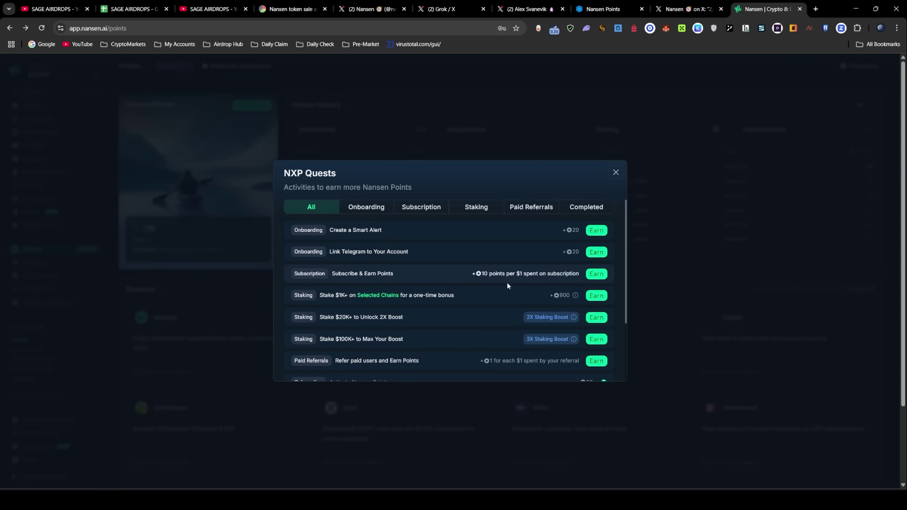
pyautogui.scroll(-4, 496, 284)
pyautogui.click(616, 173)
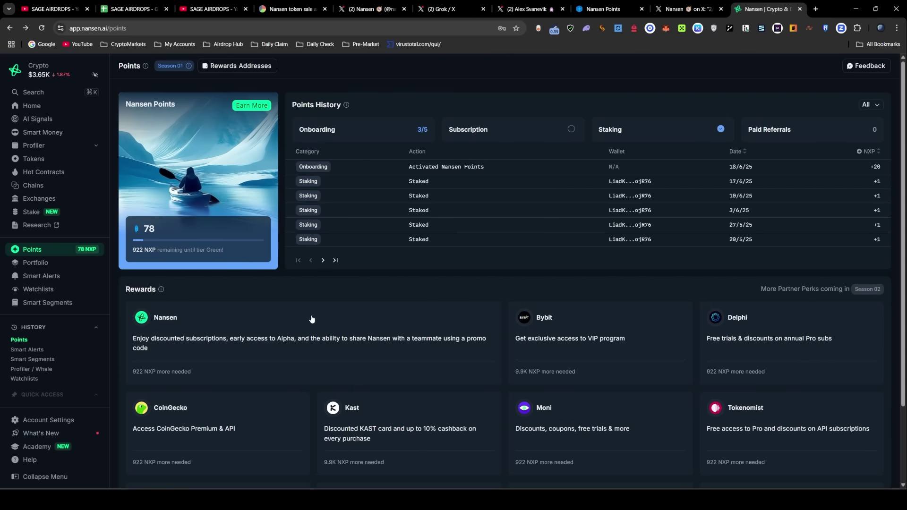
# Step: Switch to the SAGE AIRDROPS channel in Telegram and review its Nansen posts on the Season 1 activation and the Points Dashboard
pyautogui.rightClick(231, 311)
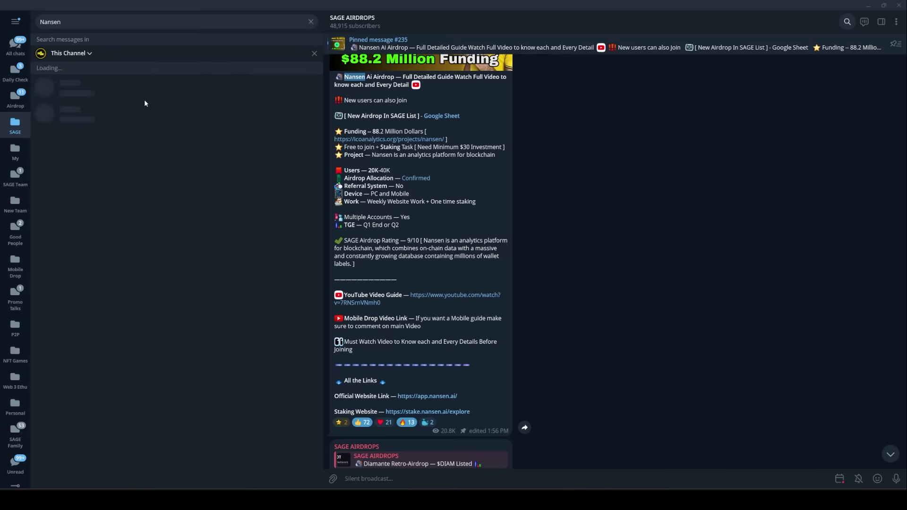
pyautogui.click(142, 113)
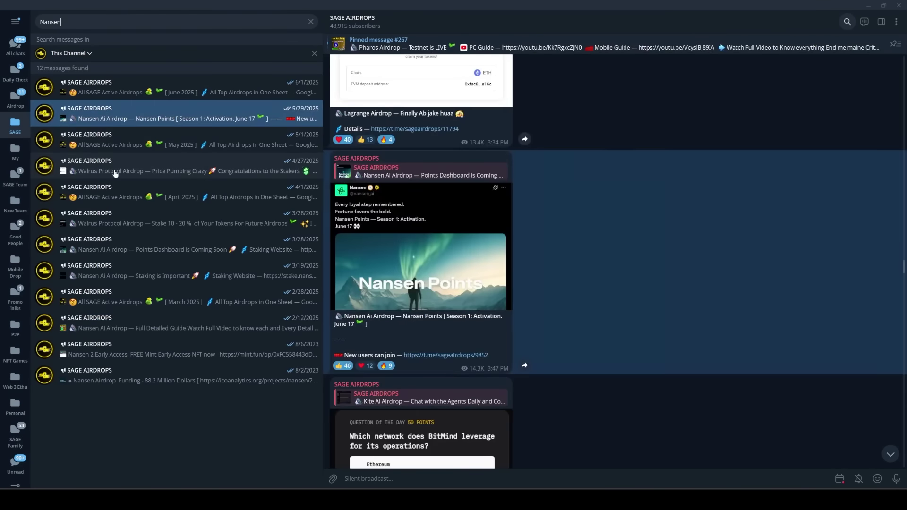
pyautogui.click(113, 220)
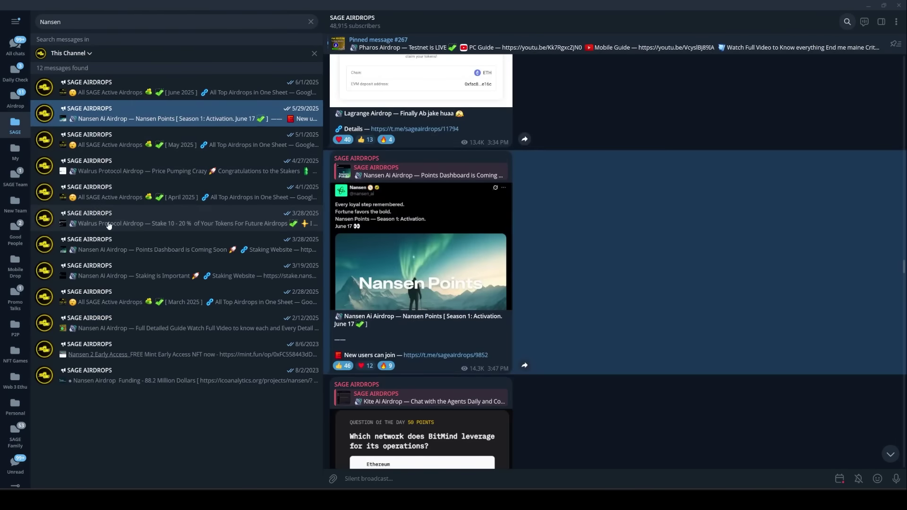
pyautogui.click(105, 250)
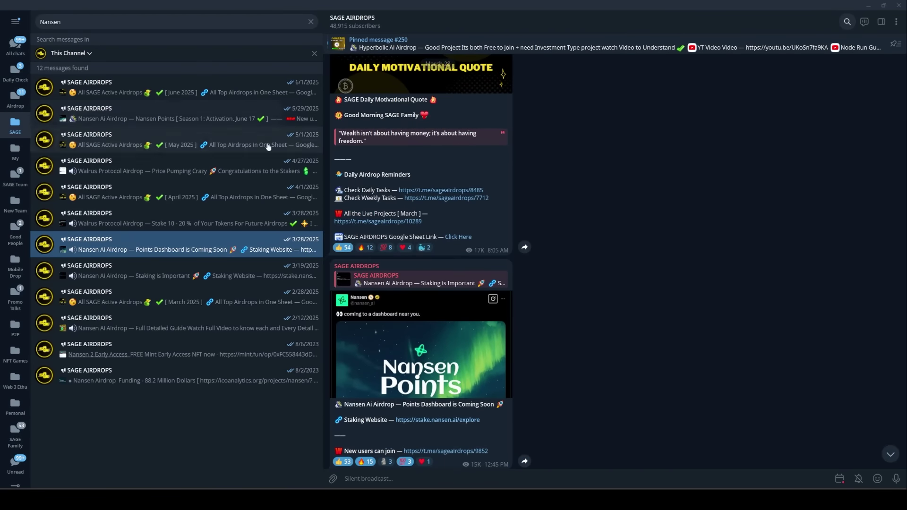
pyautogui.click(76, 116)
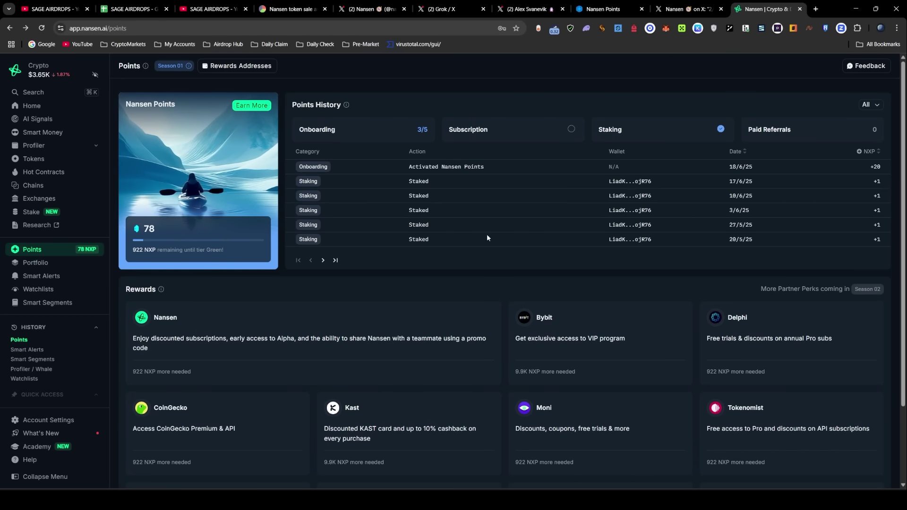
# Step: Switch to the Videos page of the SAGE AIRDROPS YouTube channel
pyautogui.click(56, 9)
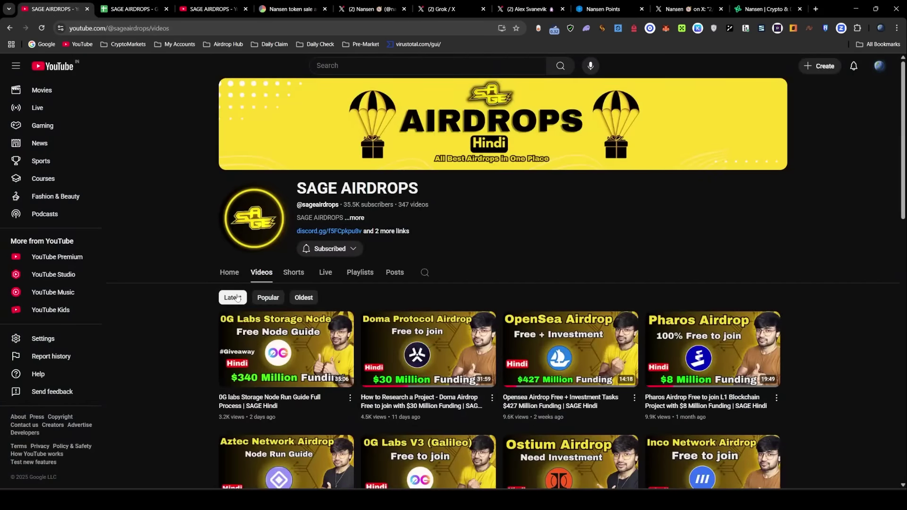